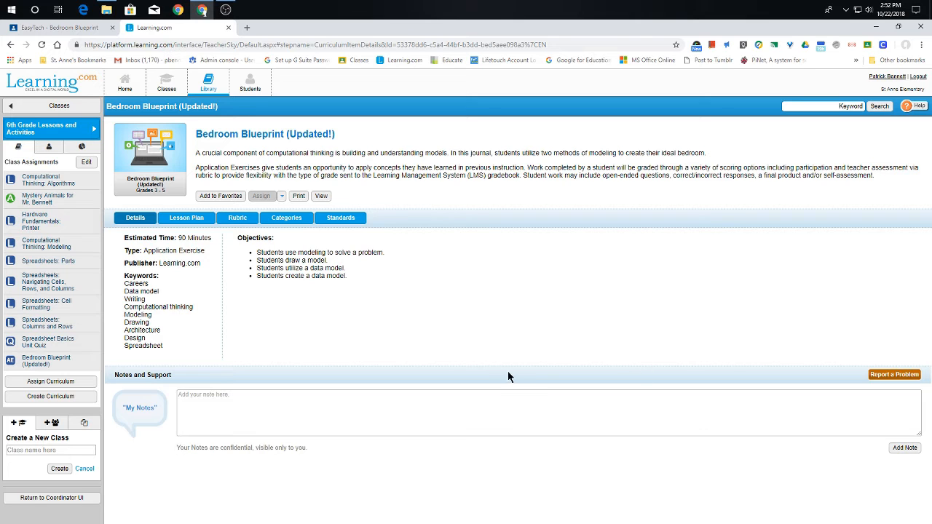
Step: Open the Bedroom Blueprint application exercise in student mode and read through its introduction, resources and procedure
{"action": "left_click", "coordinate": [321, 197]}
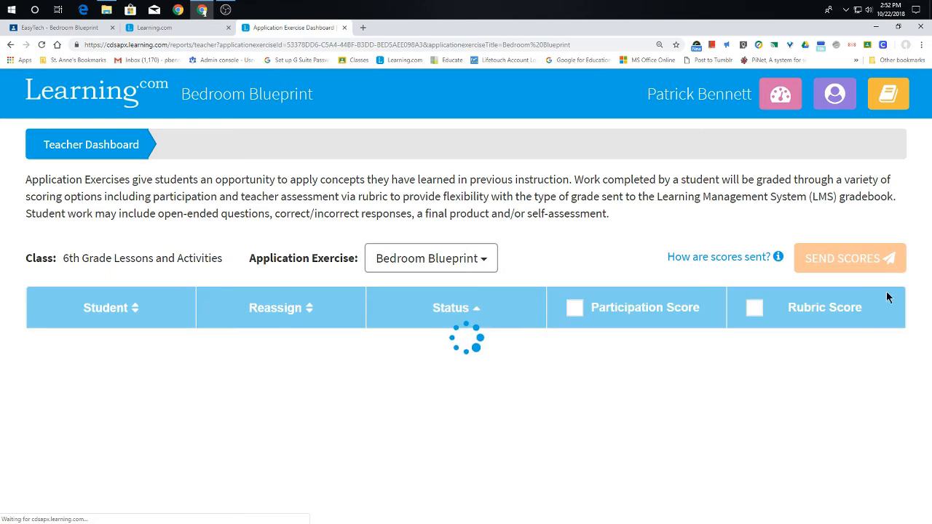
{"action": "left_click", "coordinate": [827, 94]}
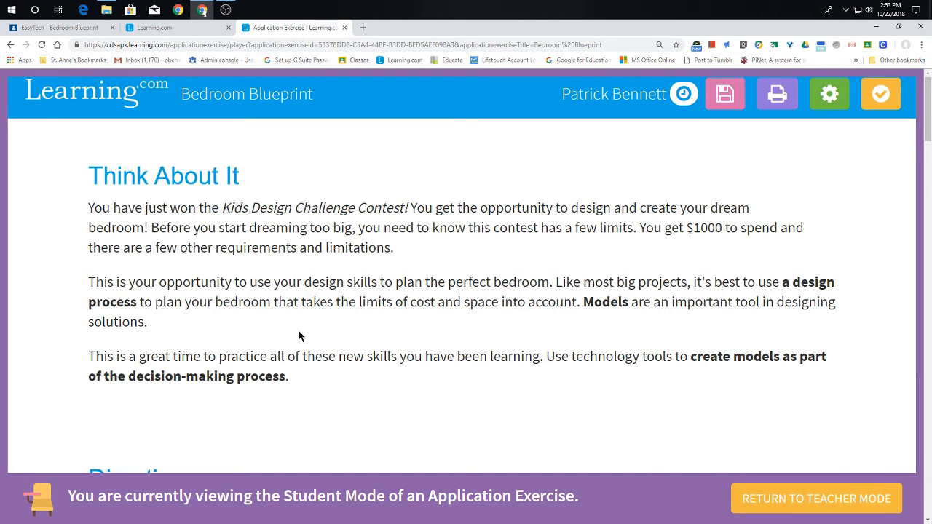
{"action": "scroll", "coordinate": [373, 299], "scroll_direction": "down", "scroll_amount": 2}
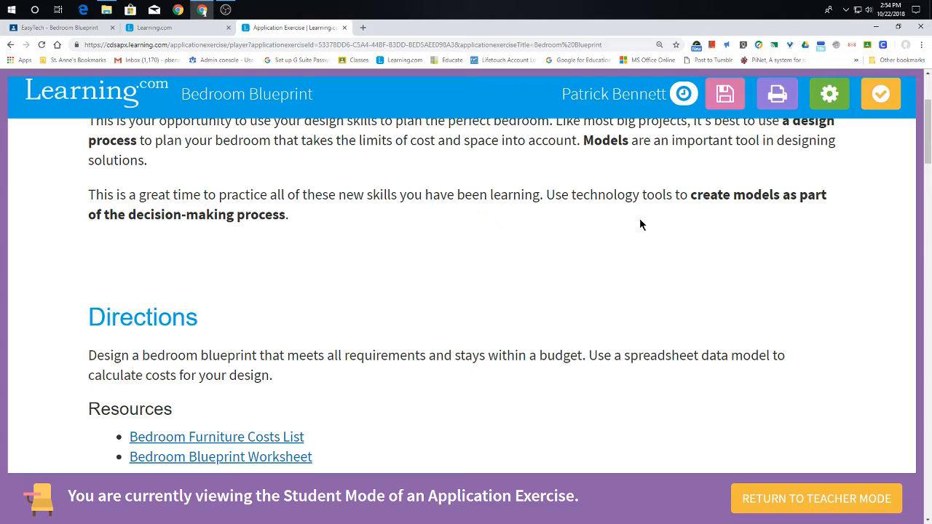
{"action": "scroll", "coordinate": [698, 241], "scroll_direction": "down", "scroll_amount": 3}
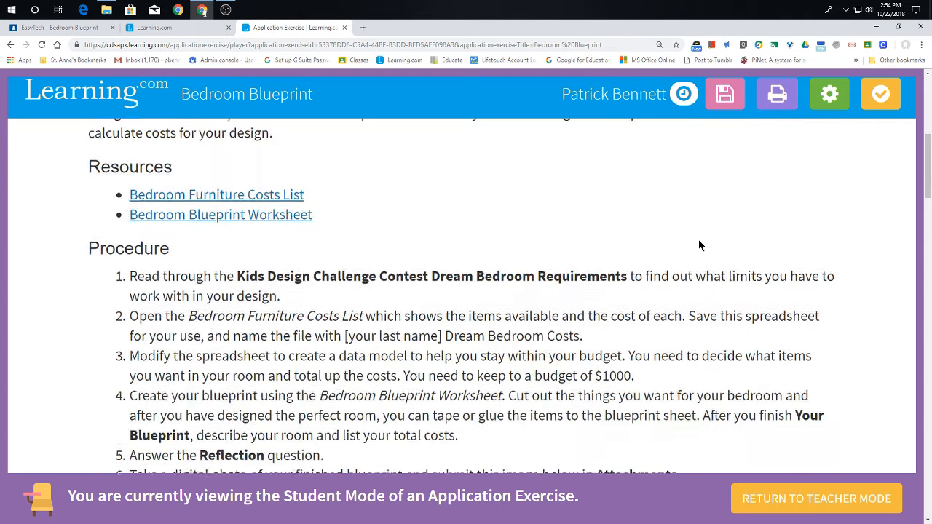
{"action": "scroll", "coordinate": [698, 248], "scroll_direction": "up", "scroll_amount": 1}
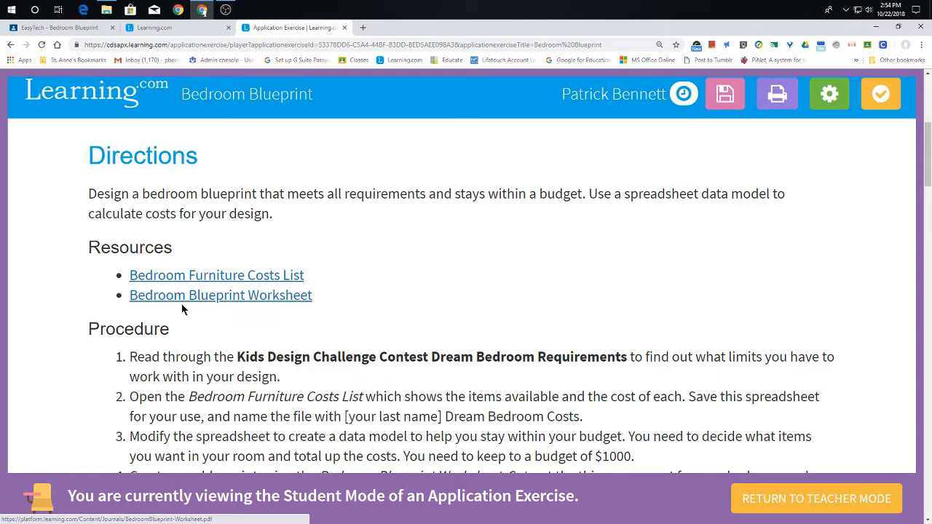
Step: Open the Bedroom Blueprint Worksheet PDF, review its requirements, room grid and furniture cutouts, and close it
{"action": "left_click", "coordinate": [260, 297]}
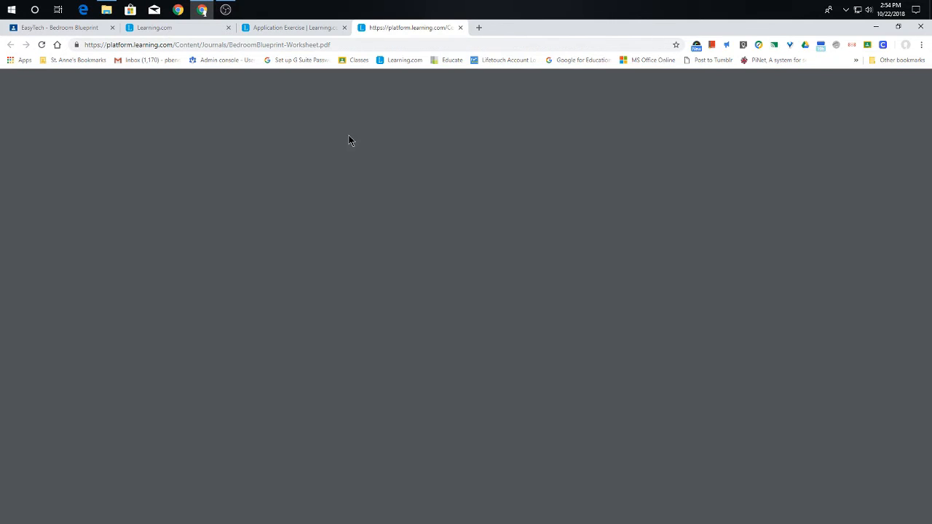
{"action": "scroll", "coordinate": [539, 324], "scroll_direction": "down", "scroll_amount": 9}
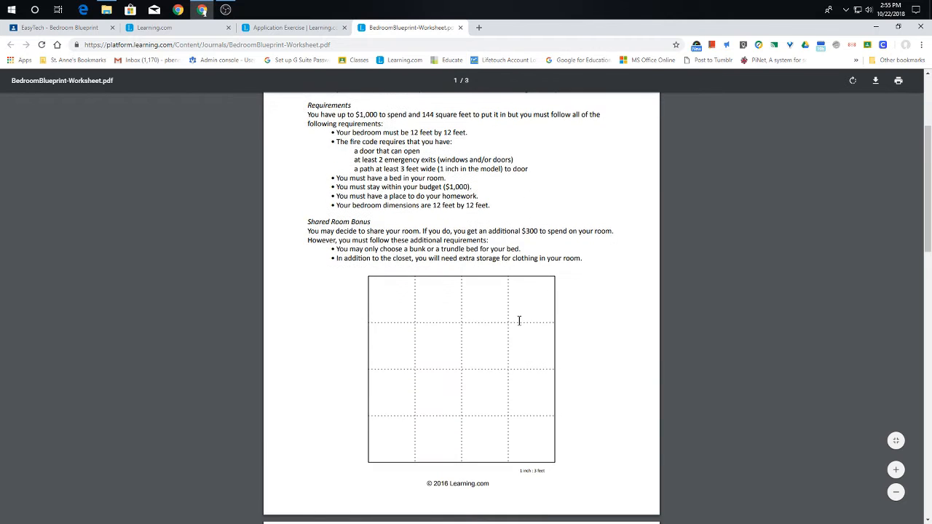
{"action": "scroll", "coordinate": [466, 294], "scroll_direction": "up", "scroll_amount": 2}
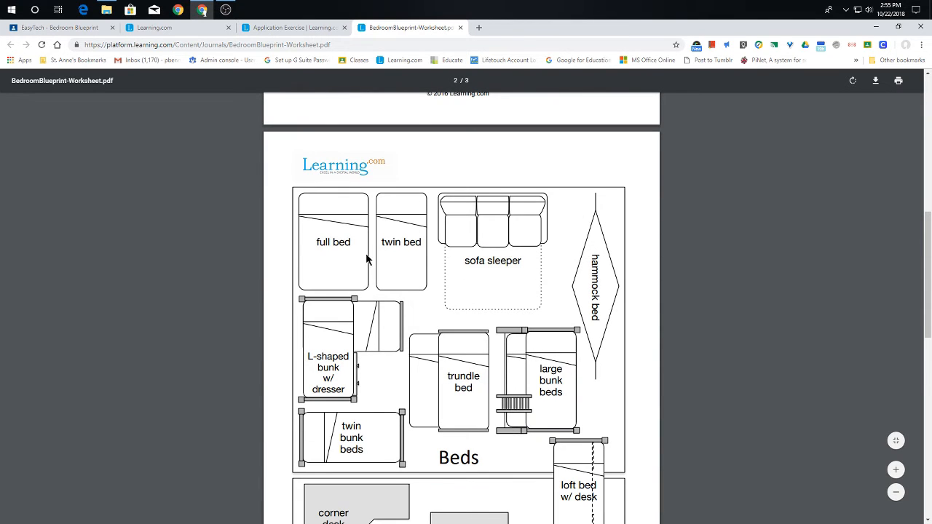
{"action": "scroll", "coordinate": [502, 415], "scroll_direction": "down", "scroll_amount": 5}
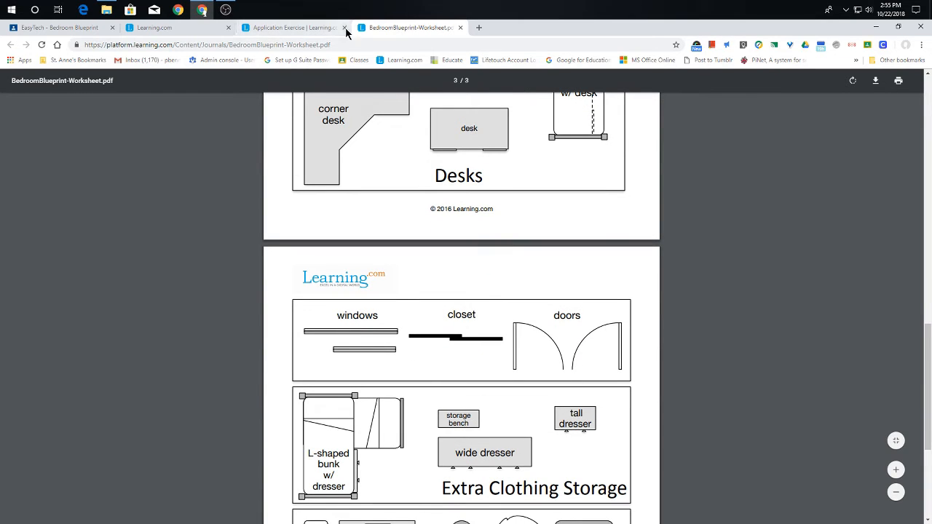
{"action": "left_click", "coordinate": [460, 28]}
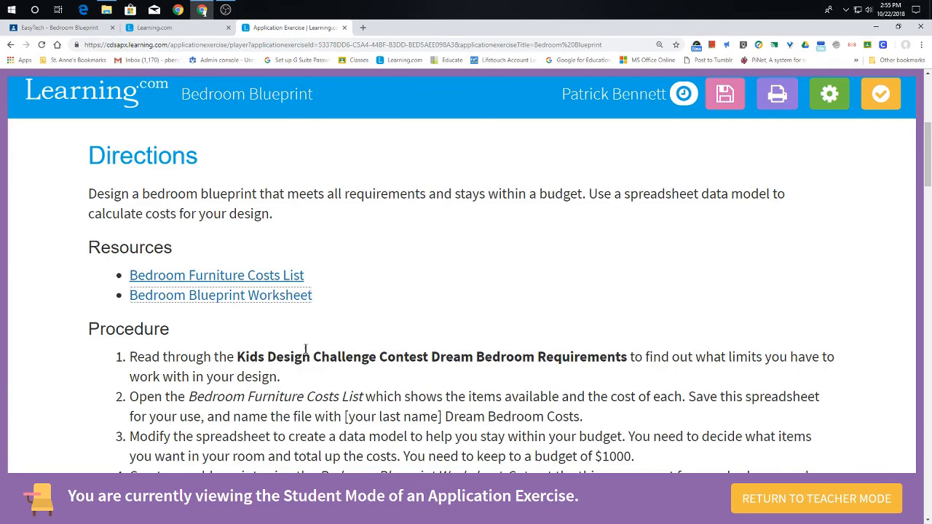
Step: Download the Bedroom Furniture Costs List from the exercise resources and open Google Drive in a separate browser tab
{"action": "left_click", "coordinate": [233, 277]}
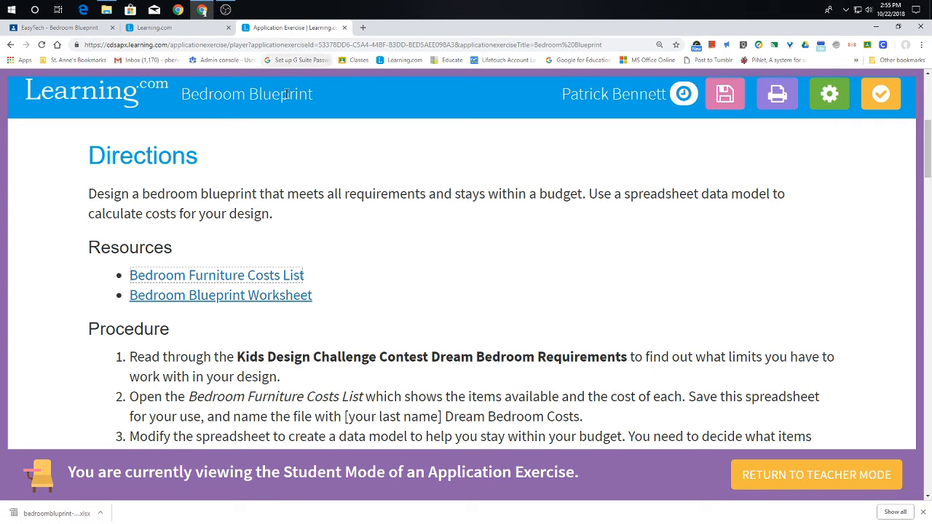
{"action": "left_click", "coordinate": [362, 28]}
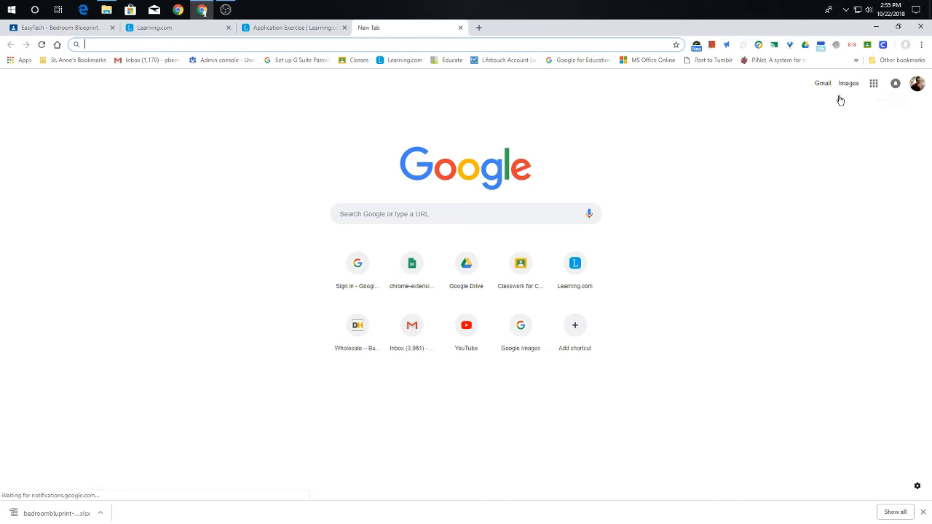
{"action": "left_click", "coordinate": [9, 61]}
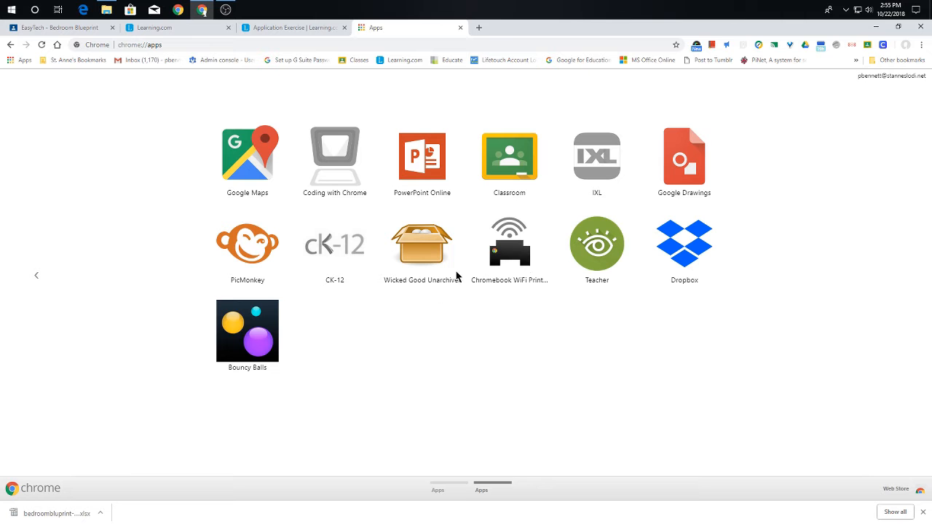
{"action": "left_click", "coordinate": [444, 491]}
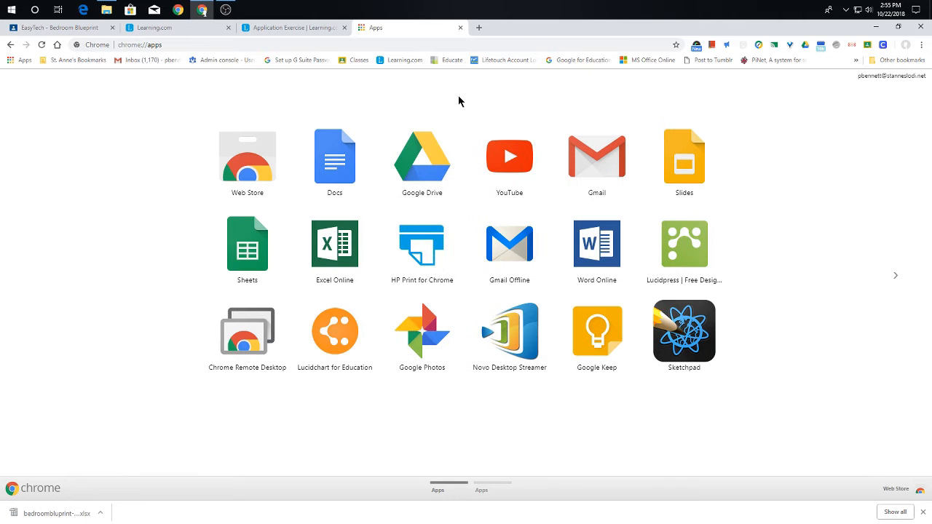
{"action": "left_click", "coordinate": [412, 162]}
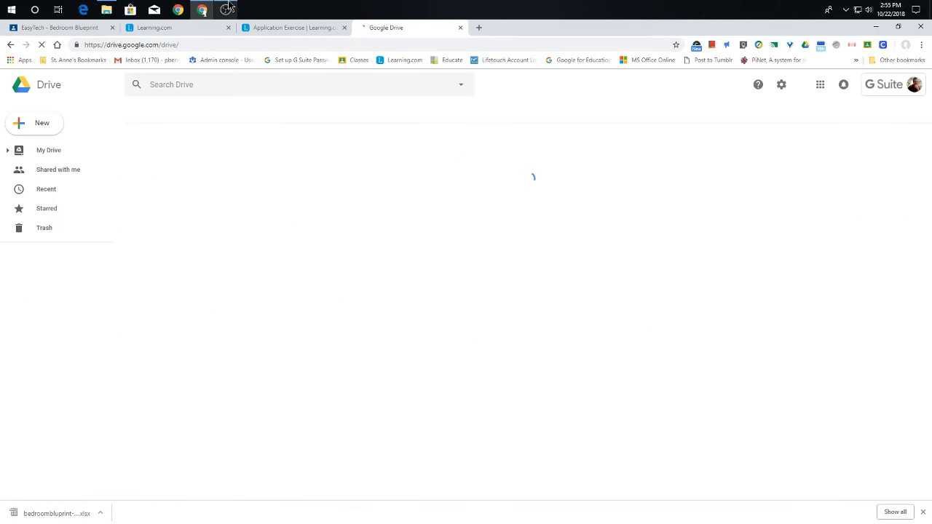
Step: Upload the downloaded furniture costs list to the Computer Classes folder as a separate file and open the uploaded spreadsheet for editing
{"action": "left_click", "coordinate": [7, 151]}
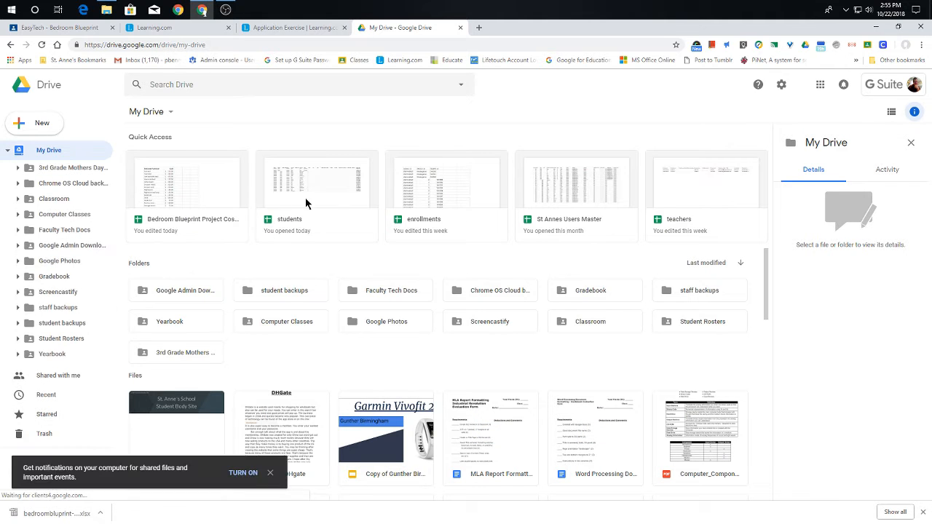
{"action": "left_click", "coordinate": [70, 217]}
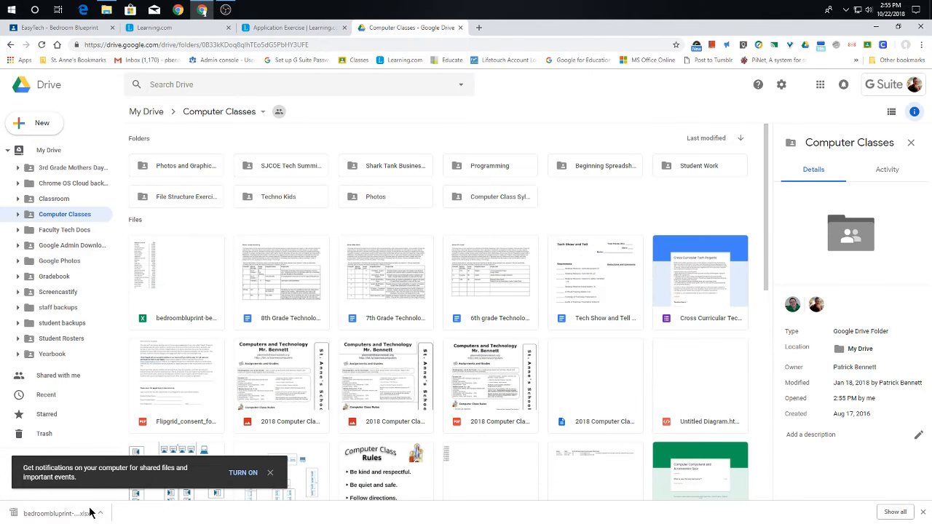
{"action": "left_click_drag", "start_coordinate": [58, 513], "coordinate": [351, 230]}
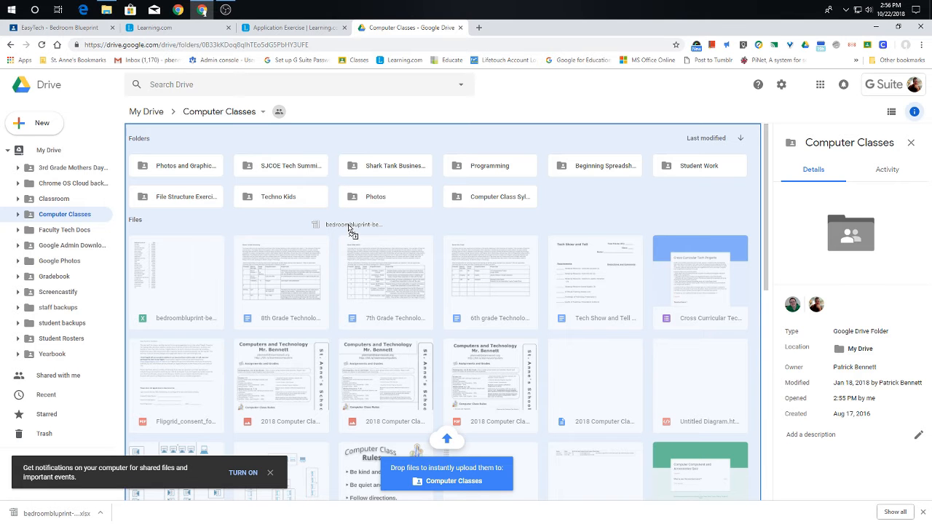
{"action": "left_click_drag", "start_coordinate": [349, 227], "coordinate": [350, 229]}
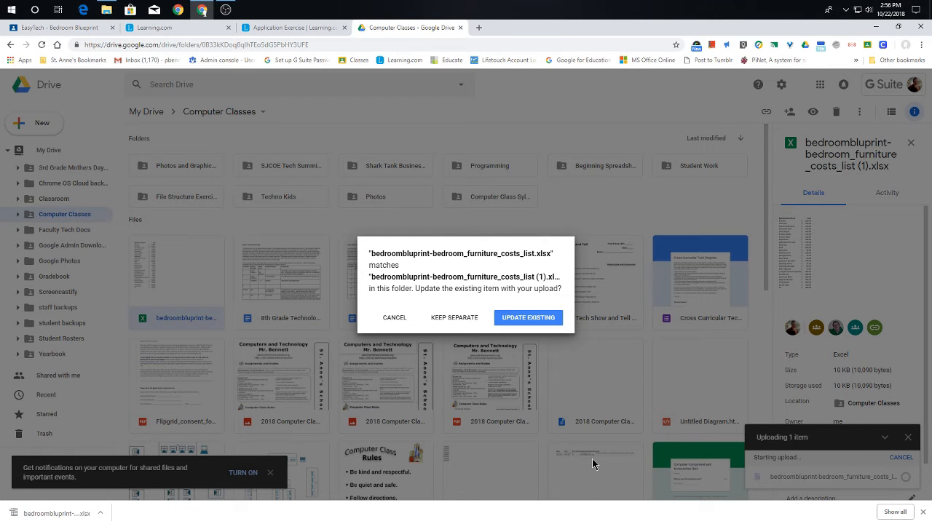
{"action": "left_click", "coordinate": [454, 316]}
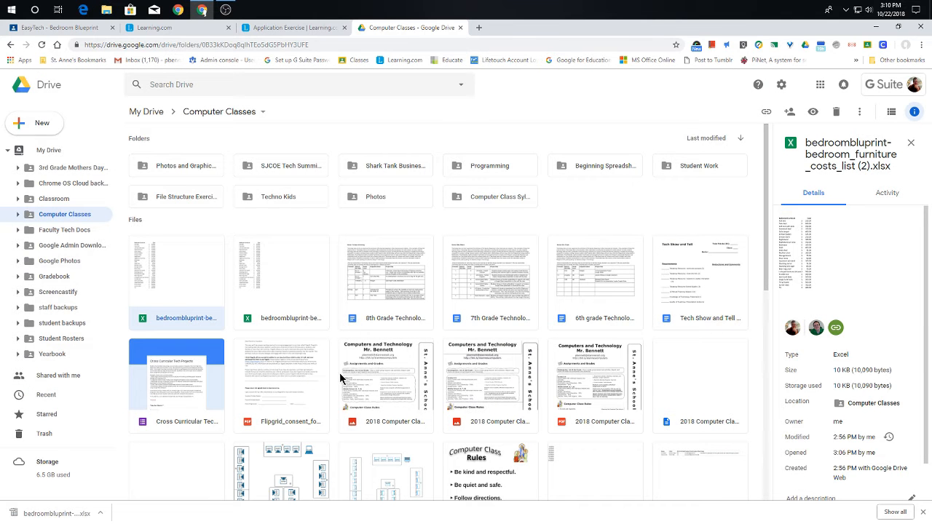
{"action": "double_click", "coordinate": [164, 276]}
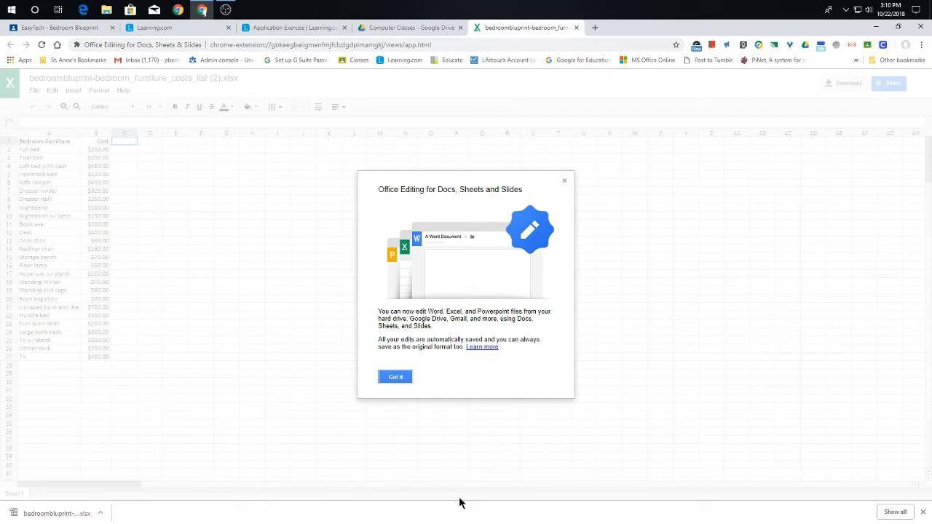
{"action": "left_click", "coordinate": [391, 378]}
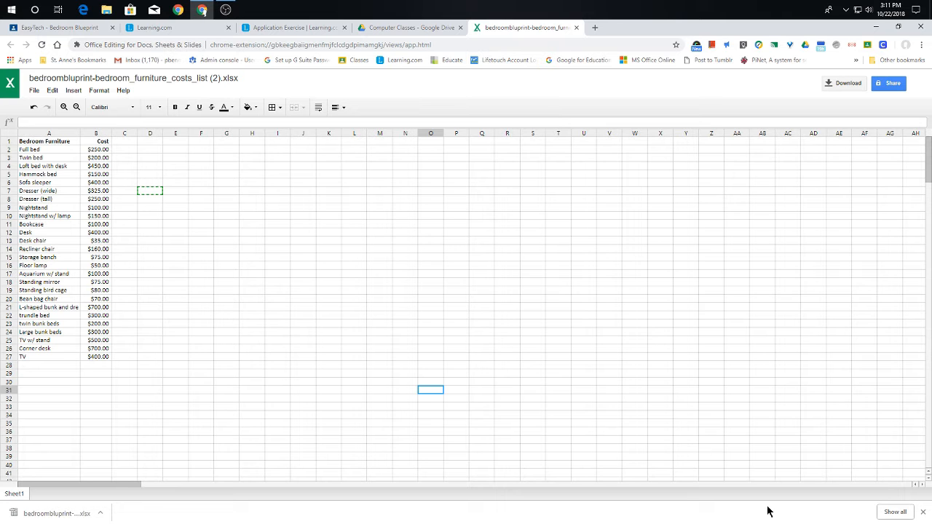
Step: Create a blank Google Sheets spreadsheet in the shared Computer Classes folder in Drive, accepting the folder's sharing permissions
{"action": "left_click", "coordinate": [391, 28]}
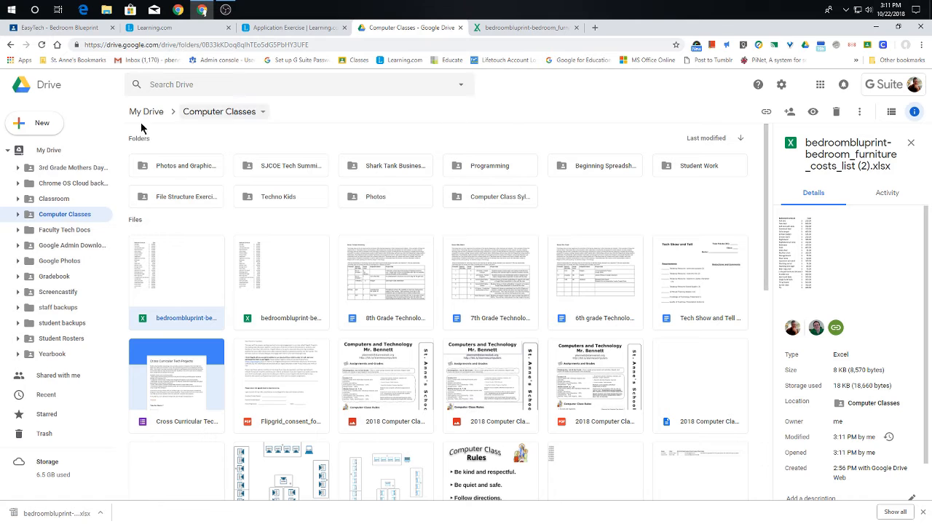
{"action": "left_click", "coordinate": [29, 125]}
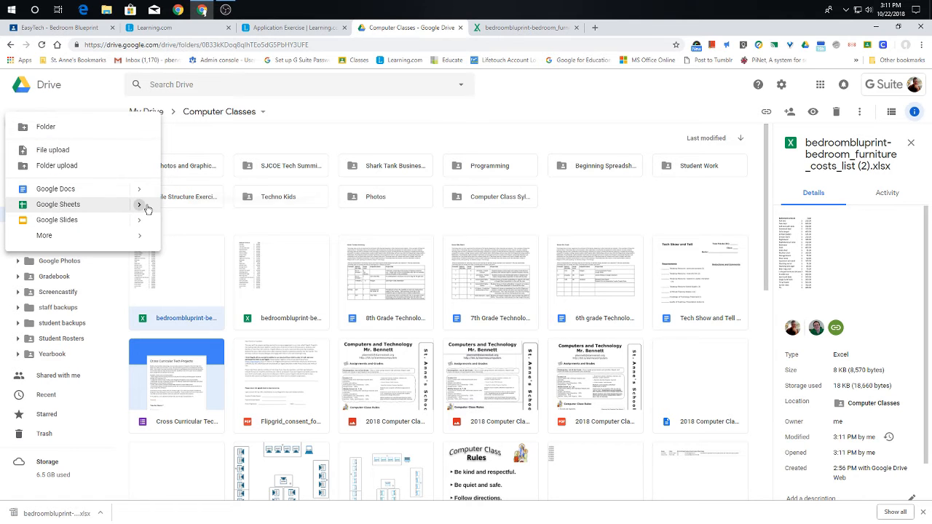
{"action": "mouse_move", "coordinate": [139, 206]}
{"action": "left_click", "coordinate": [172, 212]}
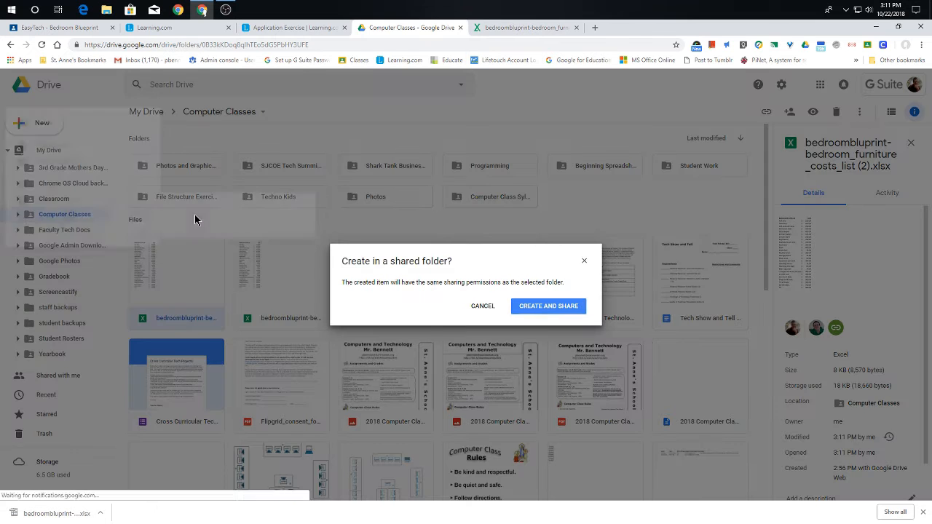
{"action": "left_click", "coordinate": [536, 311]}
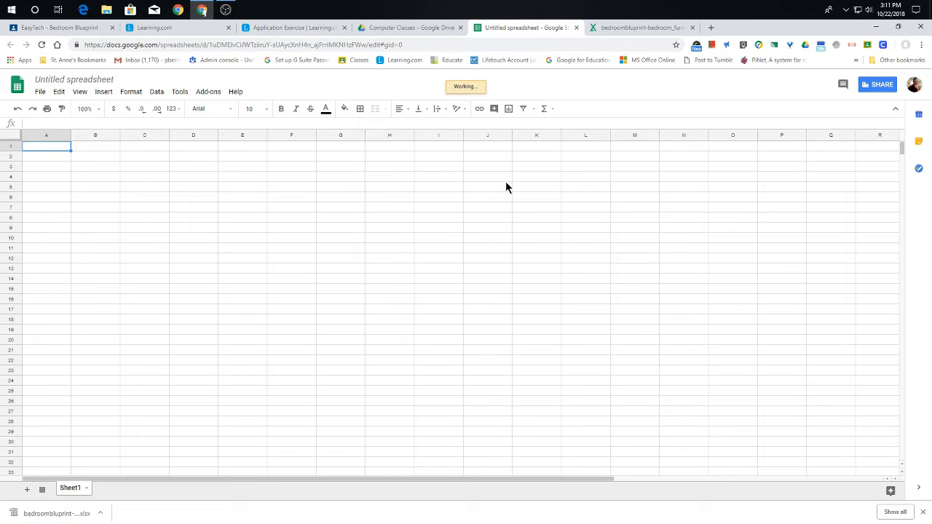
Step: Name the blank spreadsheet "Demo Bedroom Blueprint Budget"
{"action": "left_click", "coordinate": [71, 78]}
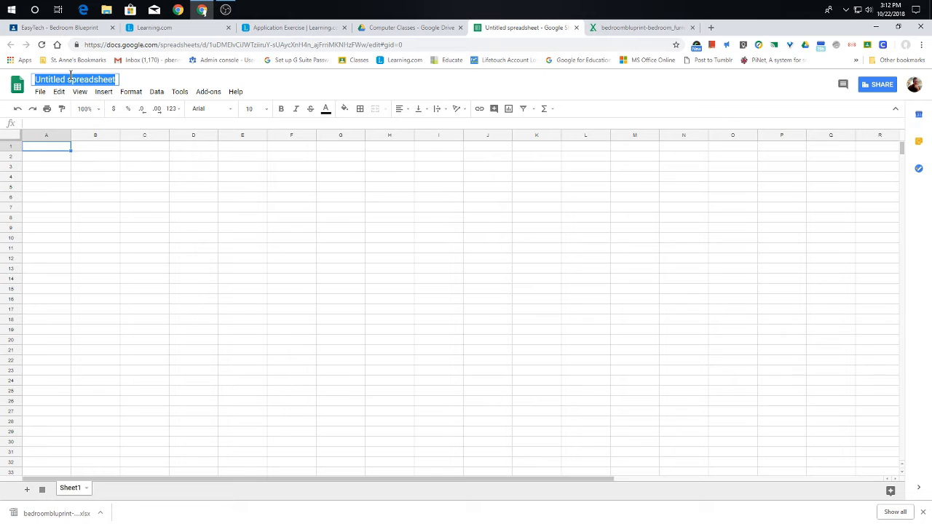
{"action": "type", "text": "Demo Bedroom Blueprint Budget"}
{"action": "key", "text": "Return"}
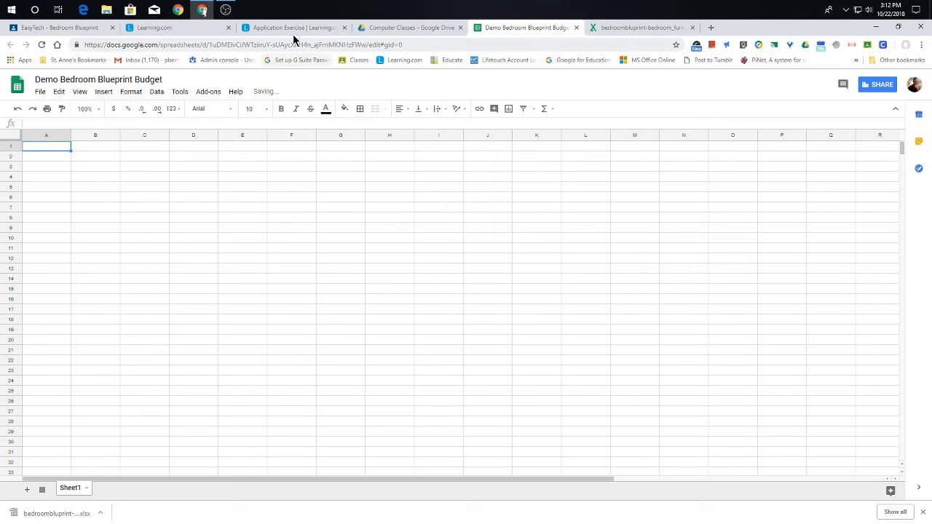
Step: Check the file naming rule in the exercise procedure and rename the new spreadsheet with the teacher's name followed by "Dream Bedroom Costs"
{"action": "left_click", "coordinate": [294, 29]}
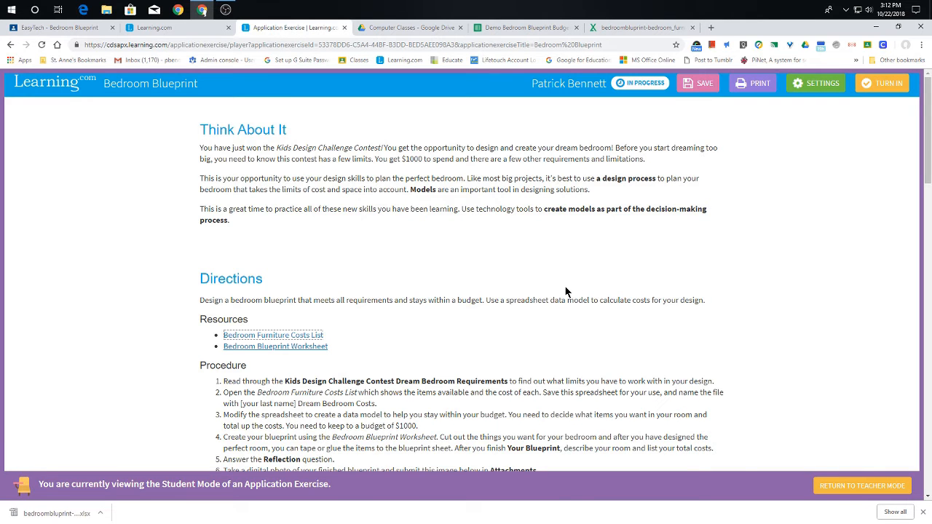
{"action": "scroll", "coordinate": [690, 307], "scroll_direction": "down", "scroll_amount": 3}
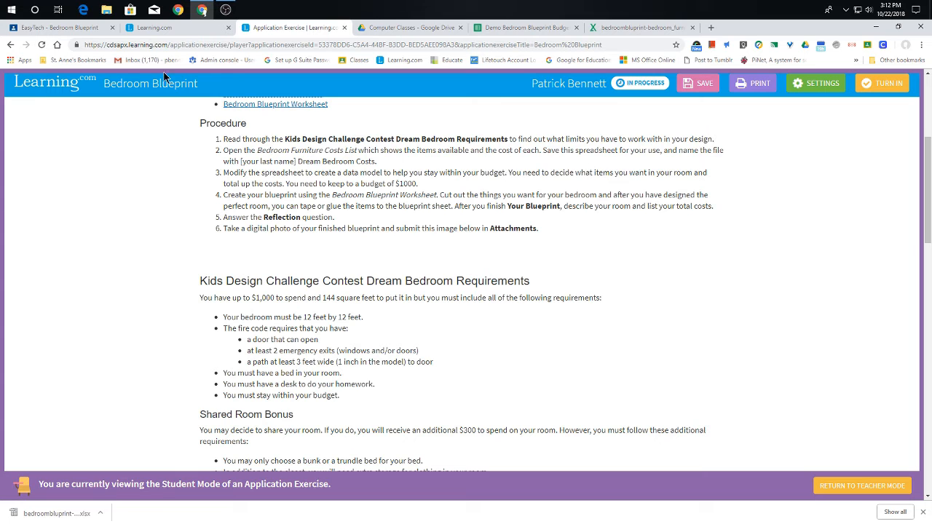
{"action": "left_click", "coordinate": [521, 28]}
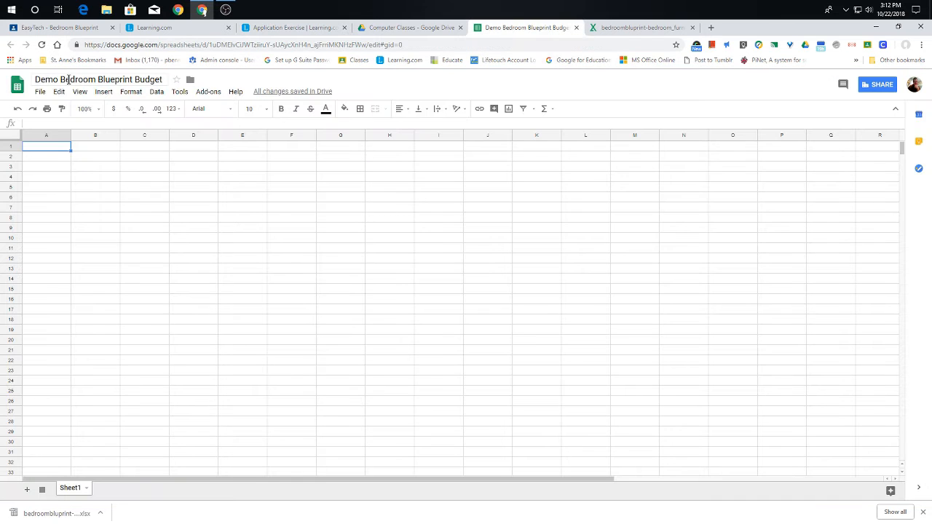
{"action": "left_click", "coordinate": [71, 80]}
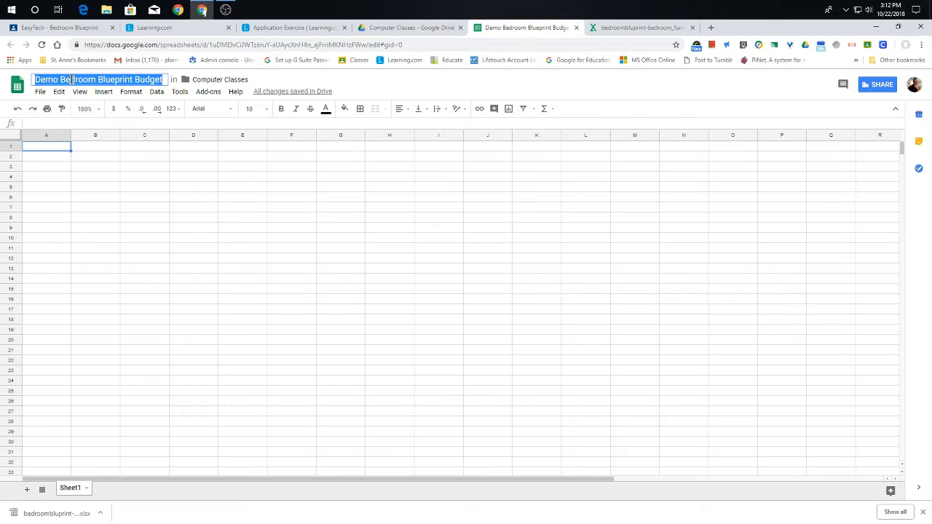
{"action": "type", "text": "Mr Bennett's Dream Bd"}
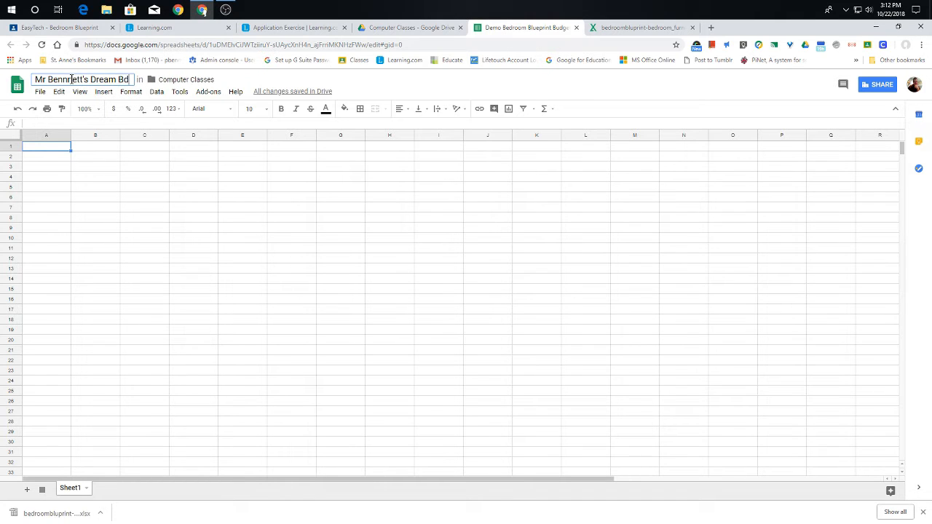
{"action": "key", "text": "BackSpace"}
{"action": "type", "text": "edroom "}
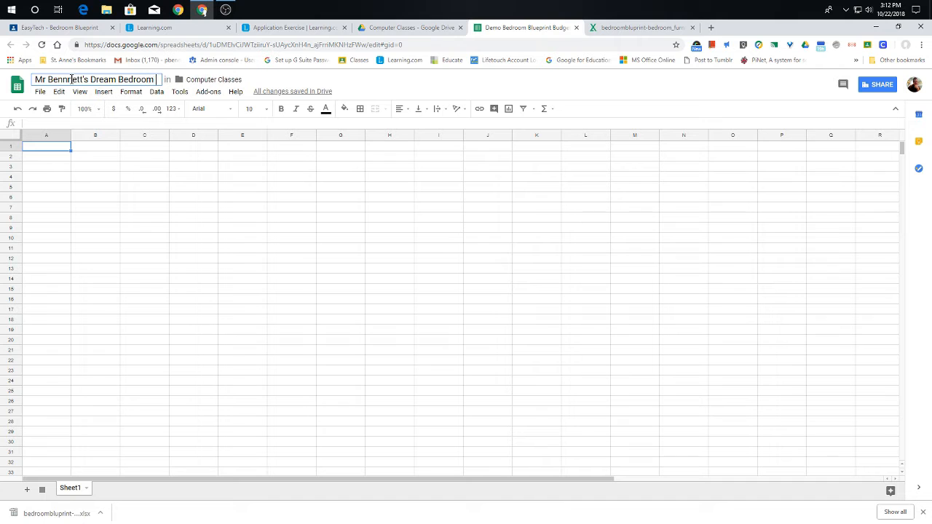
{"action": "type", "text": "Costst"}
{"action": "key", "text": "Return"}
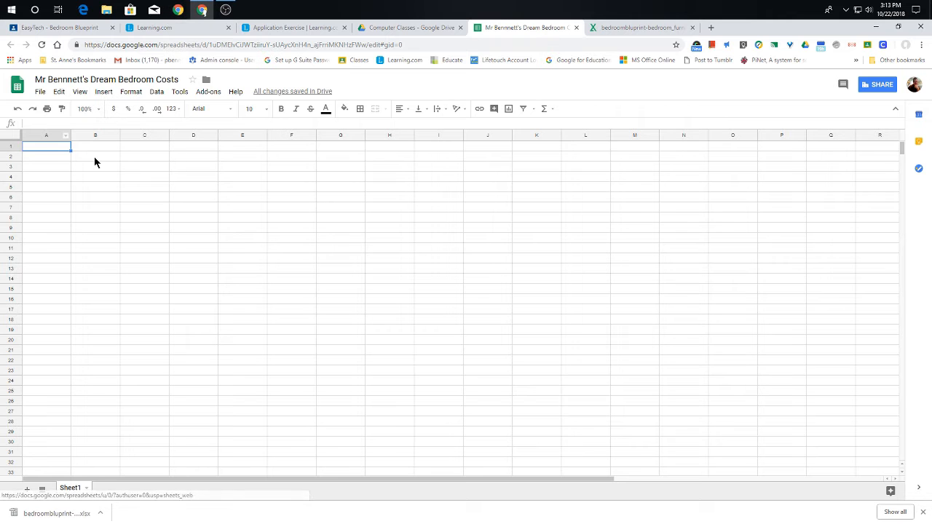
Step: Copy the full furniture and cost list, A1:B27, from the furniture costs workbook into the Dream Bedroom Costs spreadsheet starting at cell A1
{"action": "left_click", "coordinate": [643, 31]}
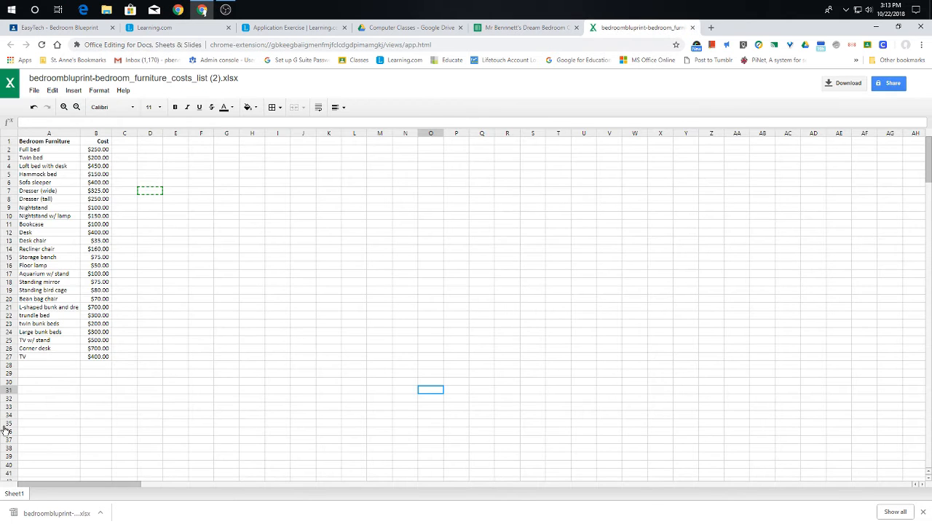
{"action": "left_click_drag", "start_coordinate": [33, 142], "coordinate": [105, 355]}
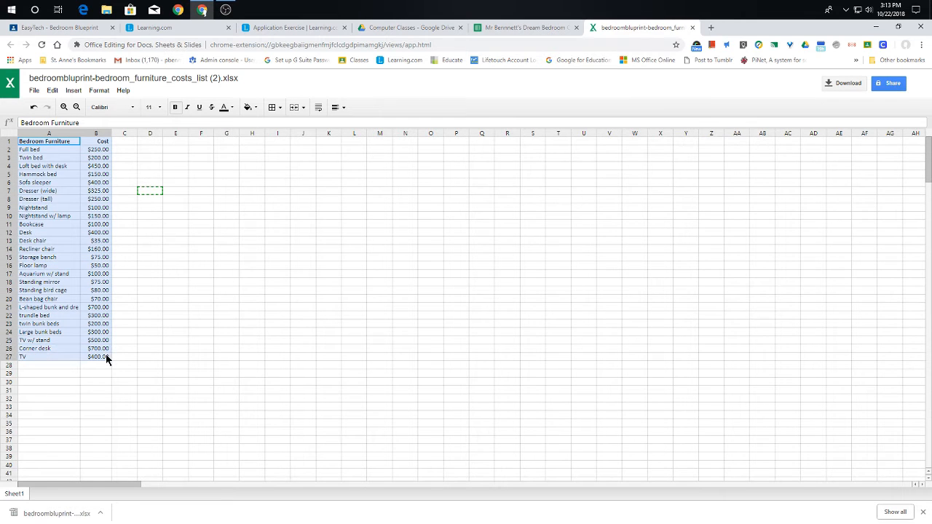
{"action": "right_click", "coordinate": [41, 230]}
{"action": "left_click", "coordinate": [63, 252]}
{"action": "left_click", "coordinate": [510, 33]}
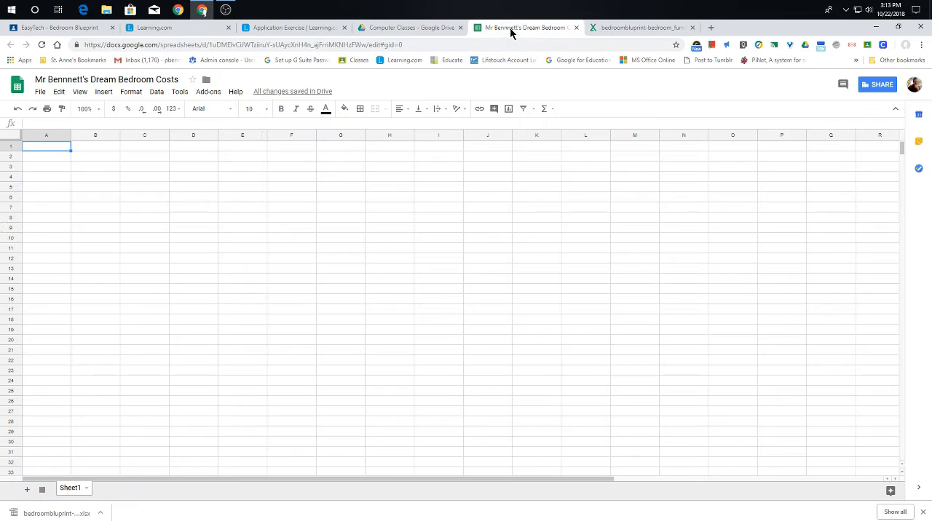
{"action": "right_click", "coordinate": [31, 150]}
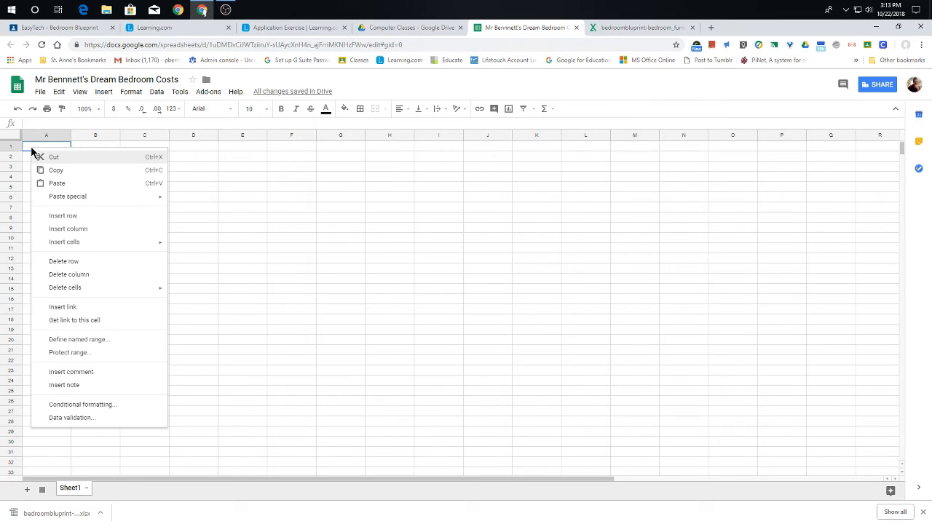
{"action": "left_click", "coordinate": [60, 175]}
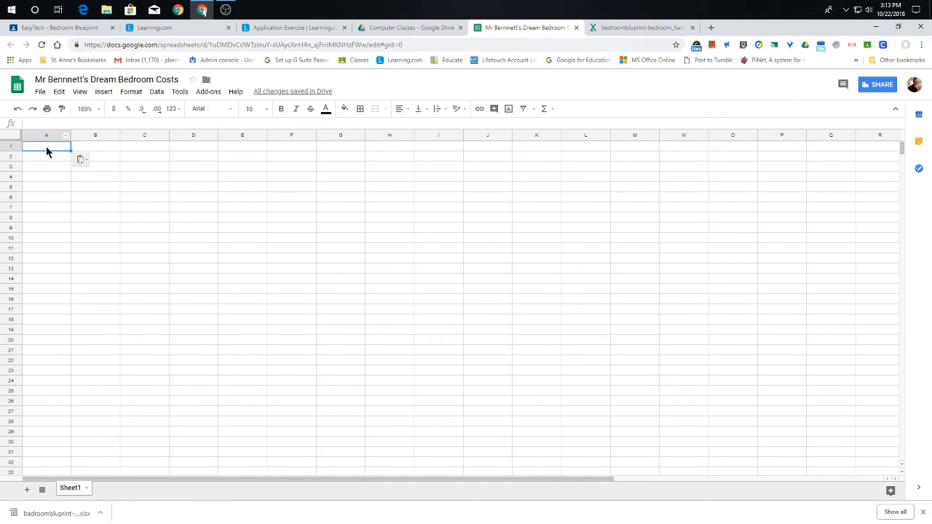
{"action": "right_click", "coordinate": [47, 148]}
{"action": "left_click", "coordinate": [67, 181]}
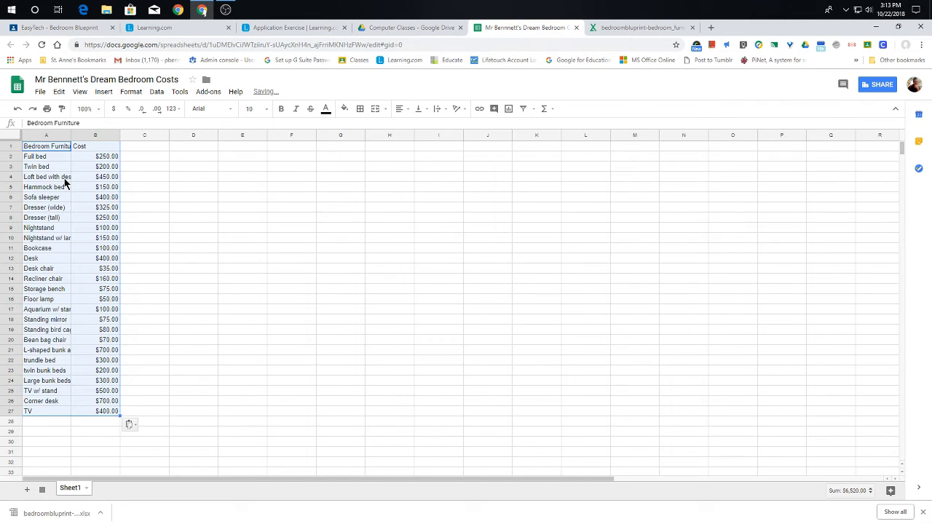
{"action": "left_click", "coordinate": [145, 177]}
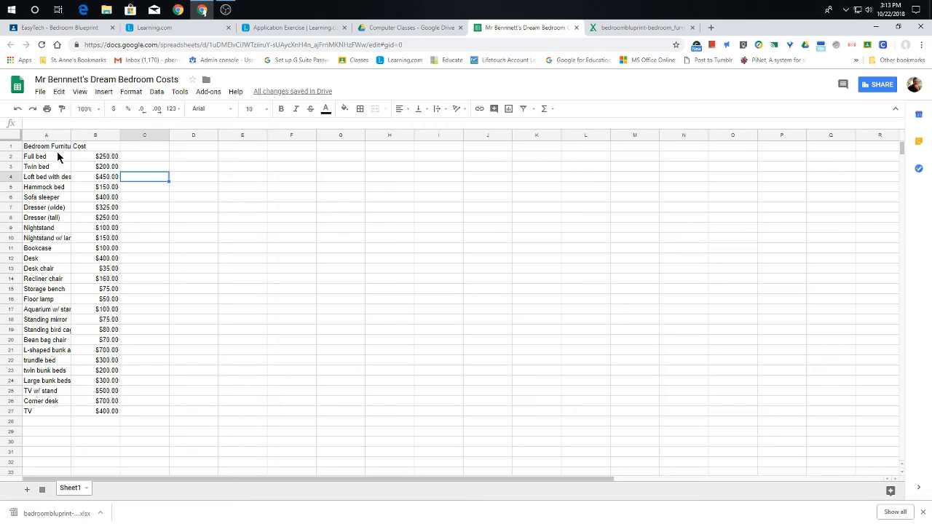
Step: Open the Bedroom Blueprint Project Cost List and Budget Spreadsheet Model PDF from the Classroom assignment and examine the budget model's layout
{"action": "left_click", "coordinate": [295, 28]}
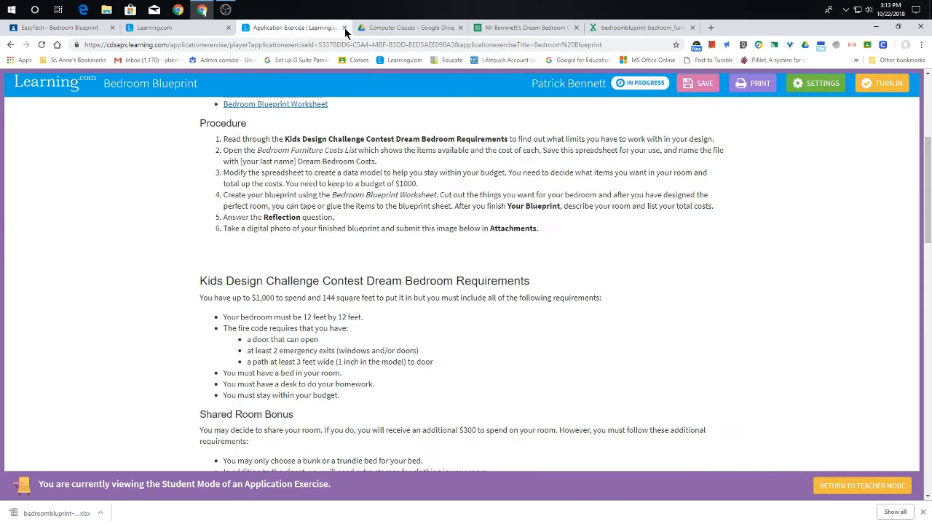
{"action": "left_click", "coordinate": [412, 28]}
{"action": "left_click", "coordinate": [46, 29]}
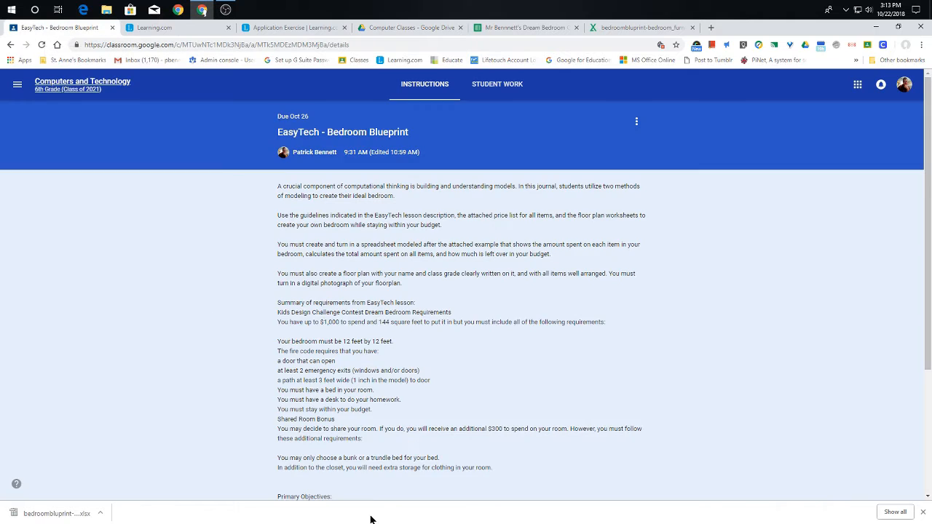
{"action": "scroll", "coordinate": [349, 437], "scroll_direction": "down", "scroll_amount": 4}
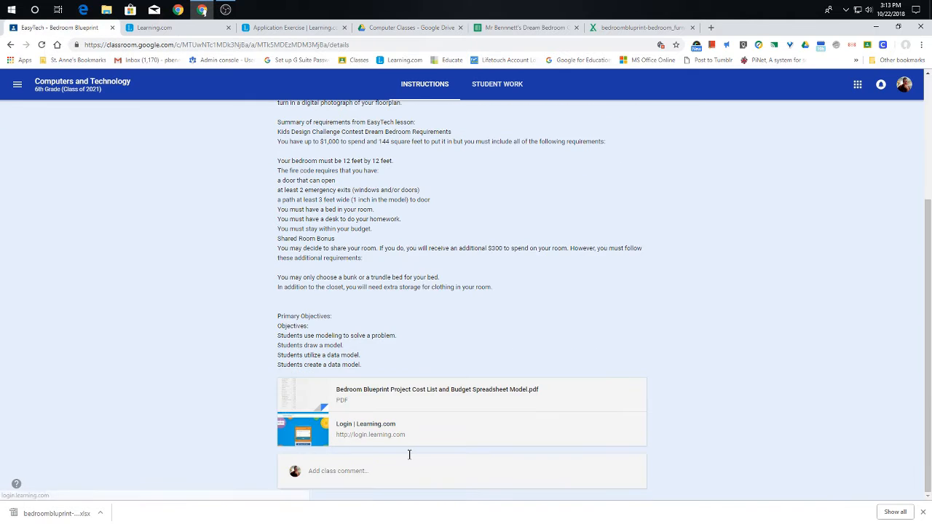
{"action": "left_click", "coordinate": [372, 403]}
{"action": "scroll", "coordinate": [372, 401], "scroll_direction": "down", "scroll_amount": 10}
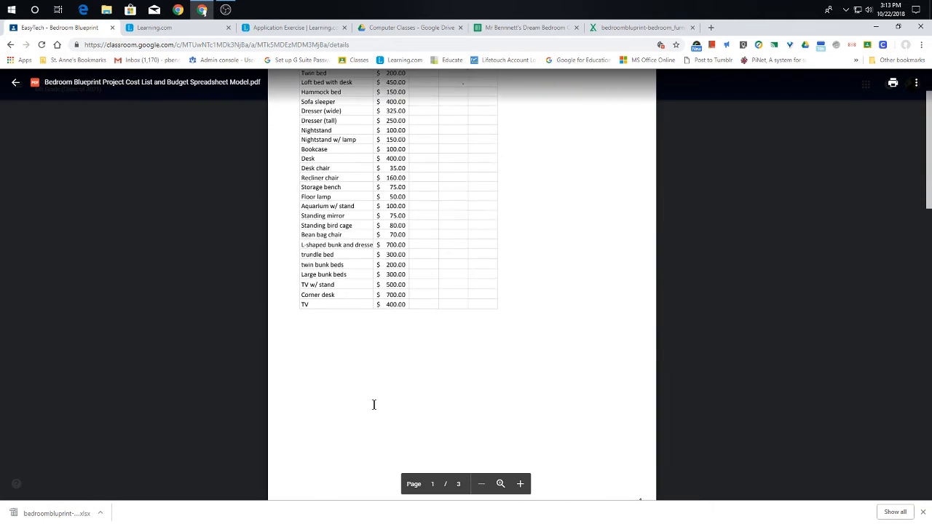
{"action": "scroll", "coordinate": [372, 400], "scroll_direction": "down", "scroll_amount": 2}
{"action": "scroll", "coordinate": [374, 397], "scroll_direction": "up", "scroll_amount": 4}
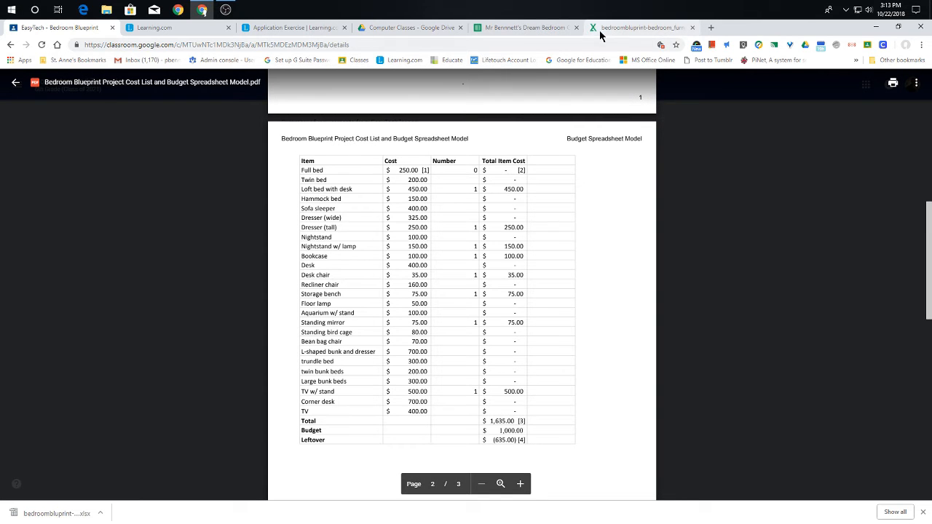
Step: In the Dream Bedroom Costs spreadsheet, bold the header row and widen column A to fit the furniture names
{"action": "left_click", "coordinate": [535, 27]}
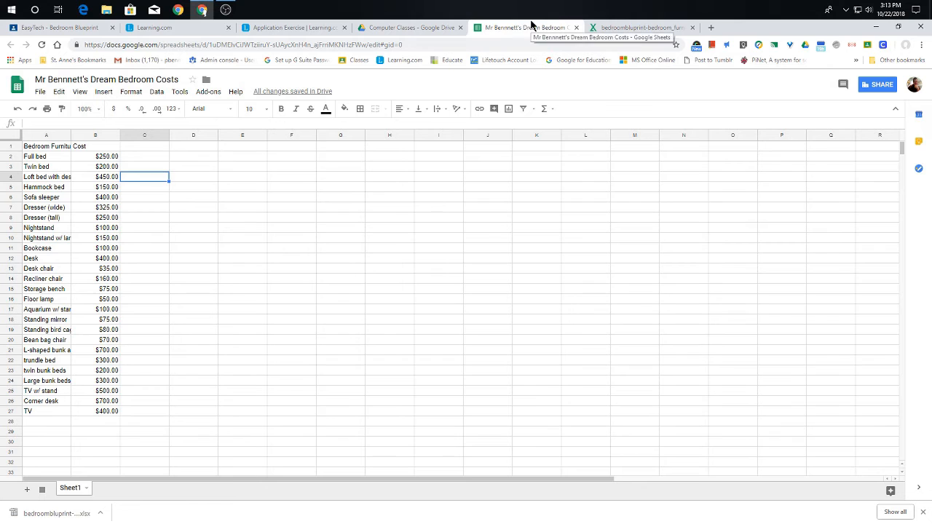
{"action": "left_click", "coordinate": [11, 146]}
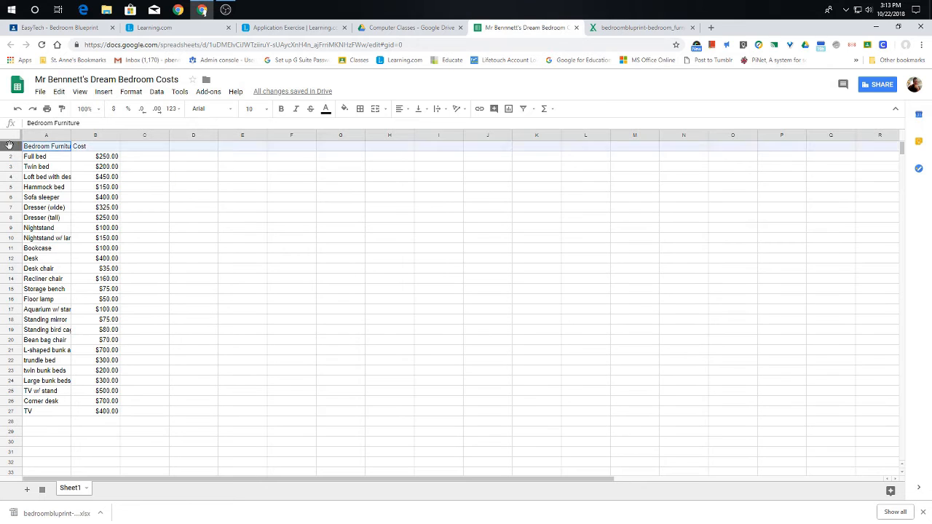
{"action": "left_click", "coordinate": [282, 109]}
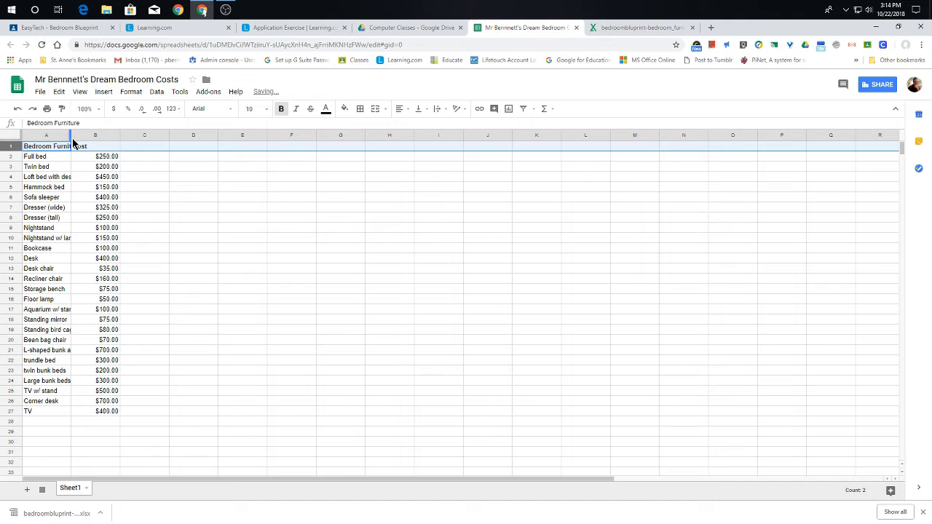
{"action": "left_click_drag", "start_coordinate": [70, 135], "coordinate": [107, 134]}
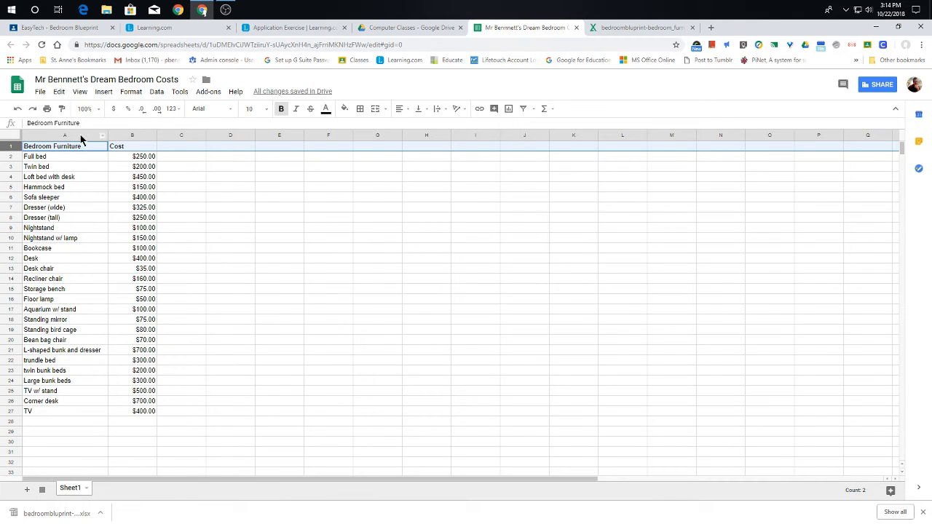
{"action": "left_click", "coordinate": [64, 149]}
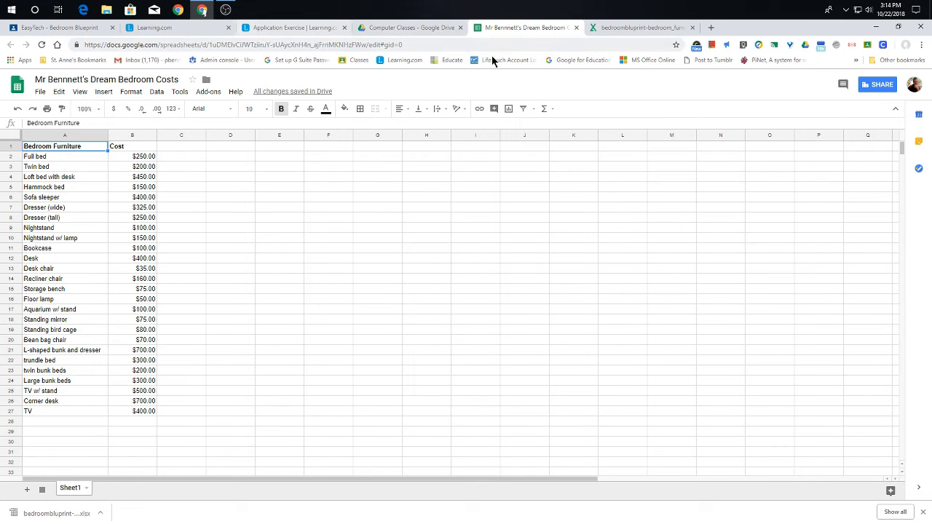
Step: Check the column headings in the budget model and add the headings "Number" in C1 and "Total Item Cost" in D1
{"action": "left_click", "coordinate": [64, 29]}
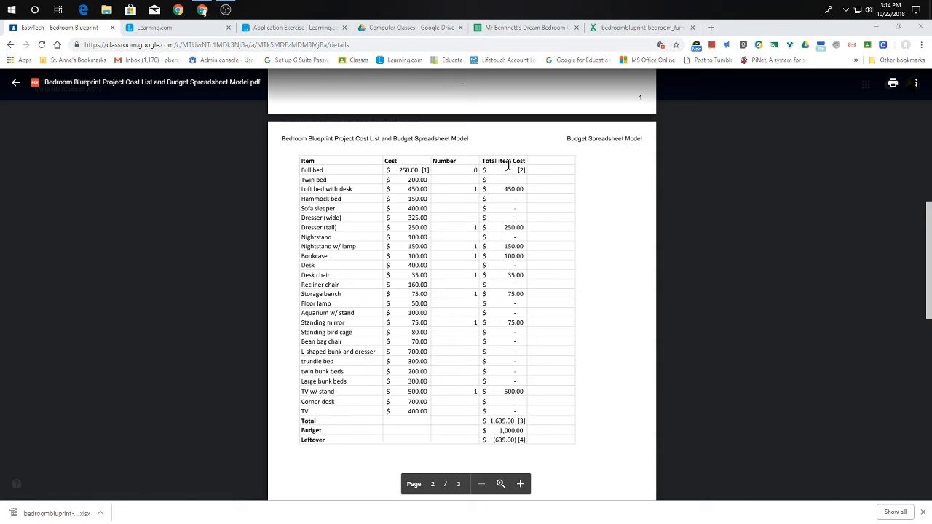
{"action": "left_click", "coordinate": [525, 28]}
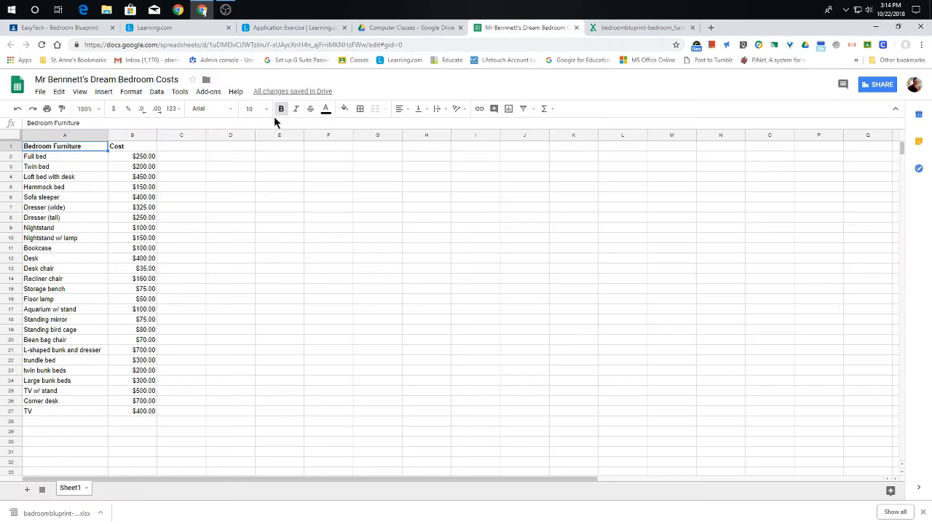
{"action": "left_click", "coordinate": [193, 149]}
{"action": "type", "text": "nUMB"}
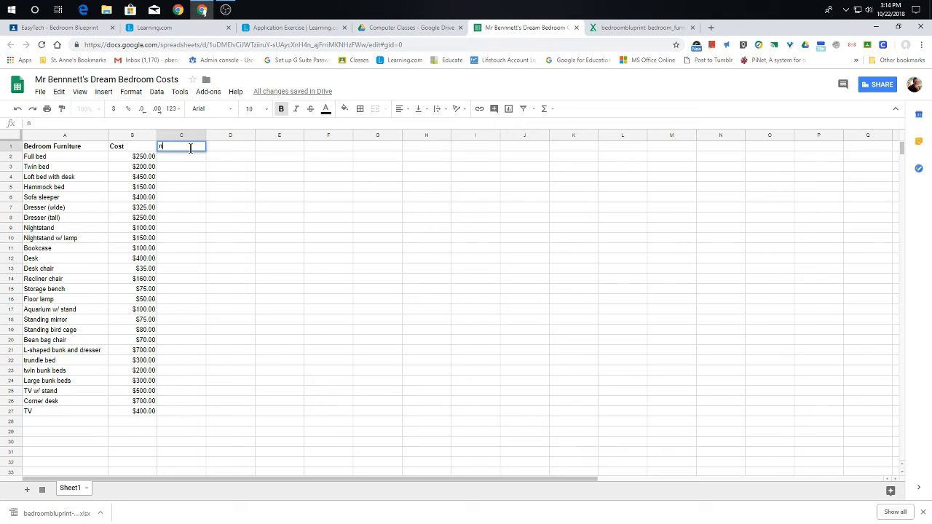
{"action": "key", "text": "BackSpace"}
{"action": "key", "text": "BackSpace"}
{"action": "type", "text": "Number"}
{"action": "key", "text": "Tab"}
{"action": "type", "text": "Total"}
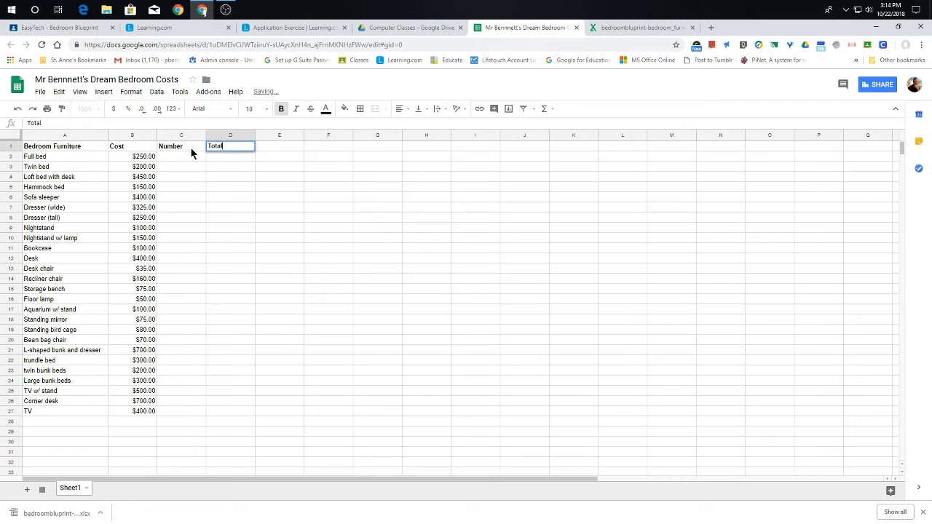
{"action": "type", "text": " Item Cost"}
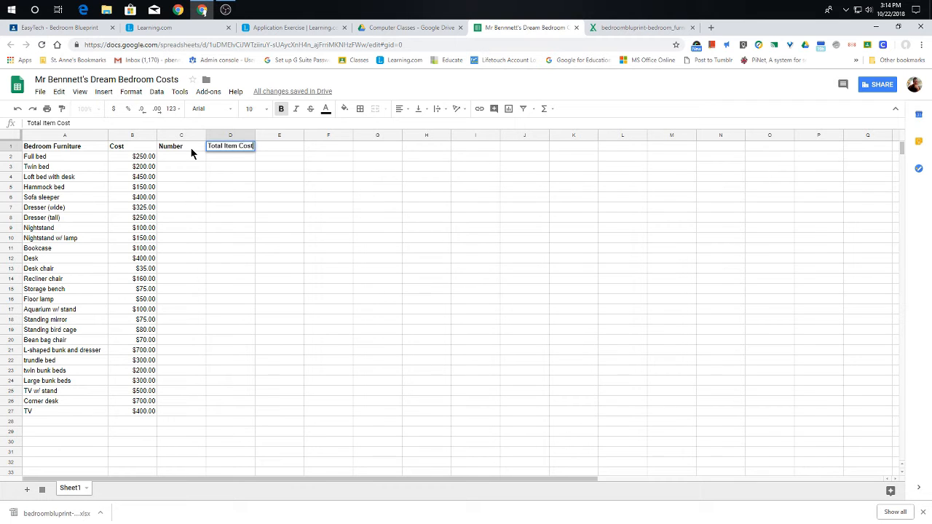
{"action": "key", "text": "Return"}
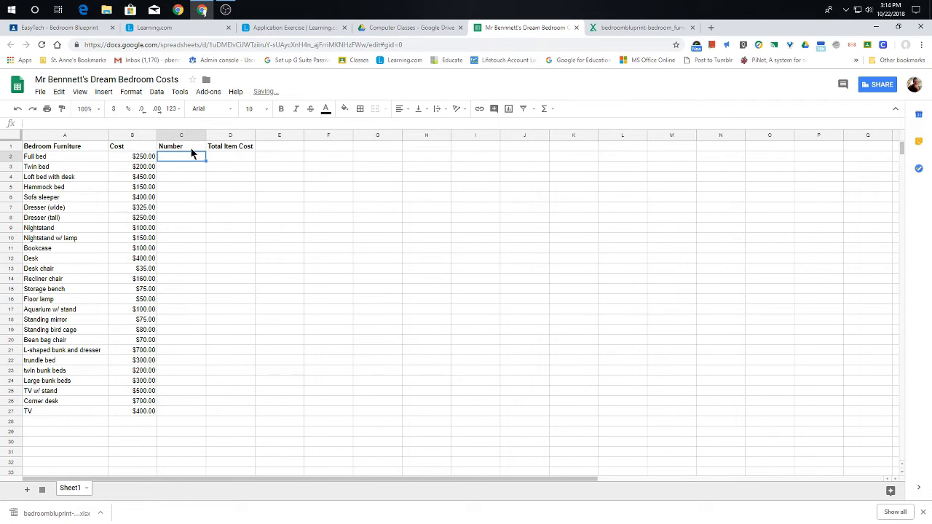
Step: Check the budget model's note on number formatting and apply the Accounting format to the Cost column of the spreadsheet
{"action": "left_click", "coordinate": [31, 29]}
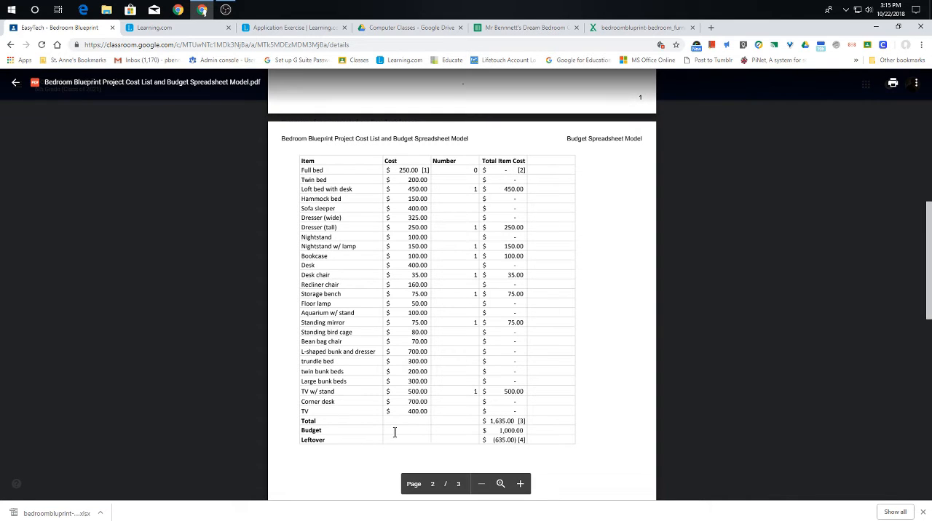
{"action": "double_click", "coordinate": [419, 170]}
{"action": "scroll", "coordinate": [392, 280], "scroll_direction": "down", "scroll_amount": 2}
{"action": "scroll", "coordinate": [393, 280], "scroll_direction": "down", "scroll_amount": 5}
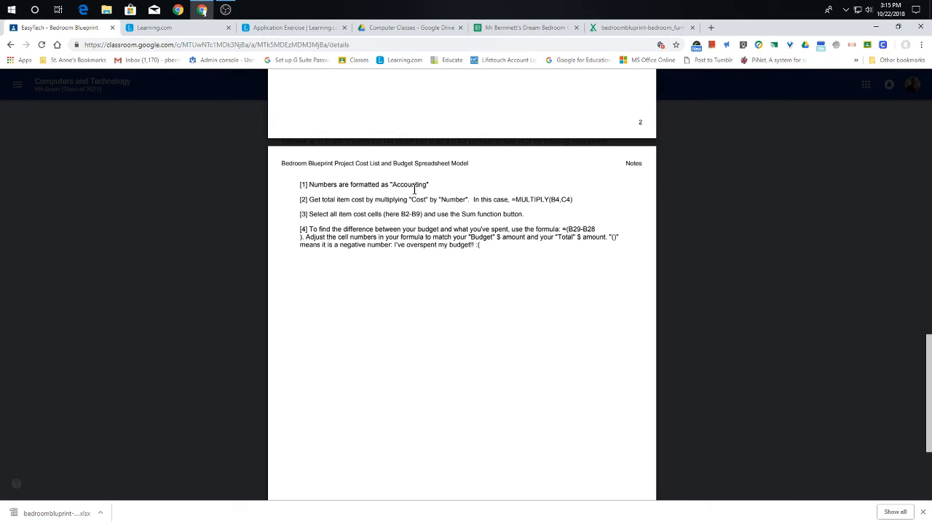
{"action": "scroll", "coordinate": [416, 189], "scroll_direction": "up", "scroll_amount": 8}
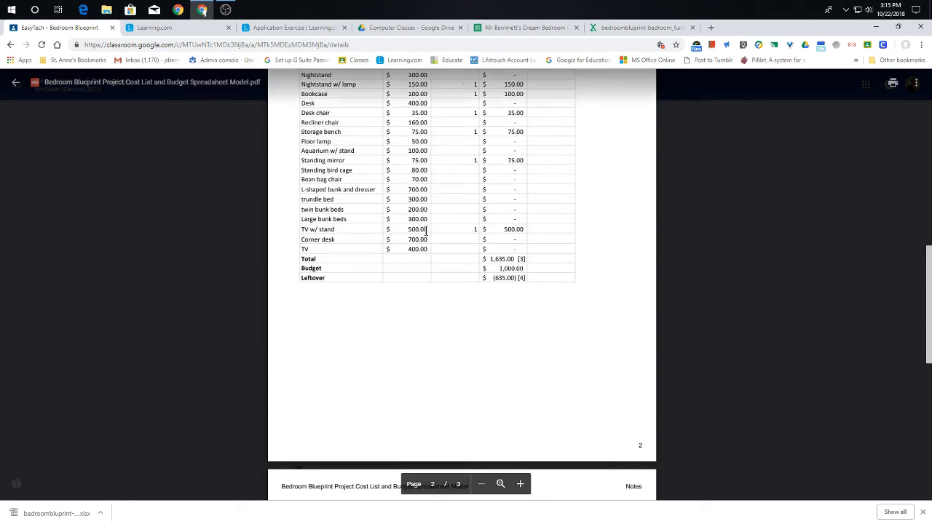
{"action": "scroll", "coordinate": [426, 230], "scroll_direction": "down", "scroll_amount": 1}
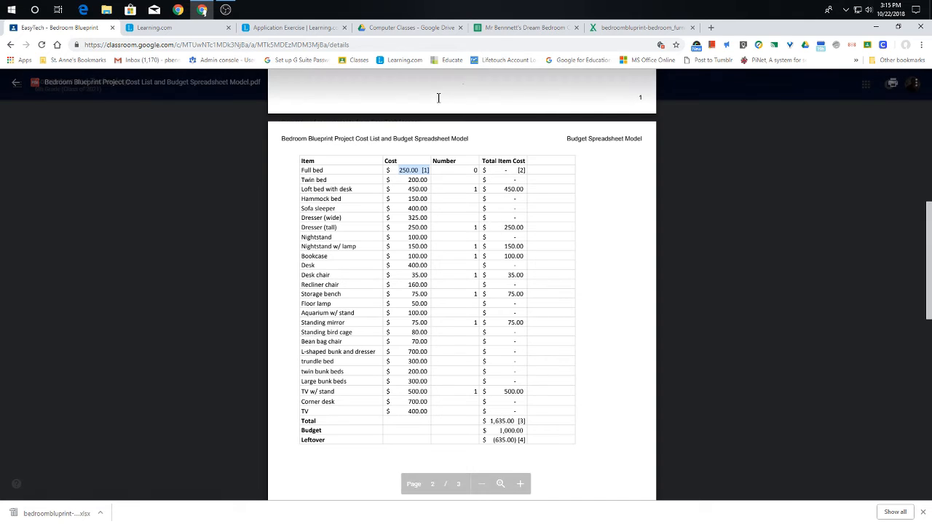
{"action": "left_click", "coordinate": [496, 30]}
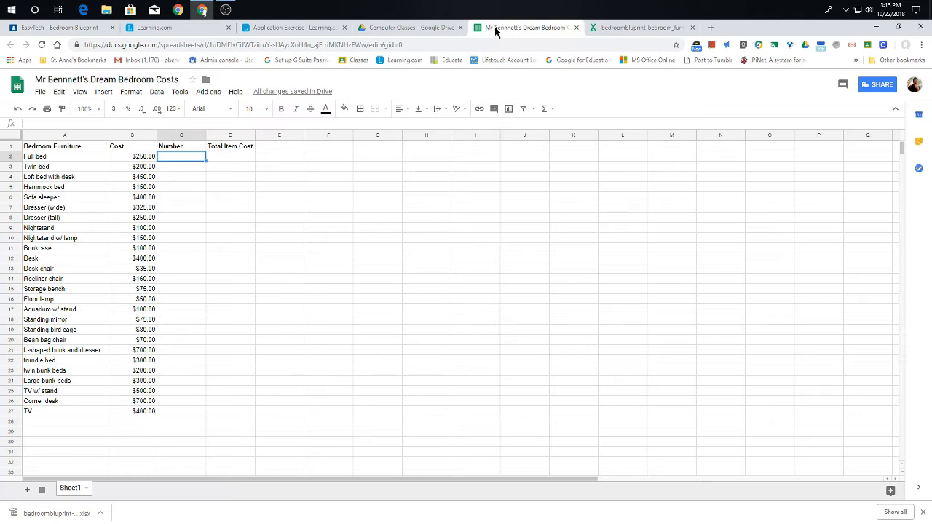
{"action": "left_click", "coordinate": [131, 135]}
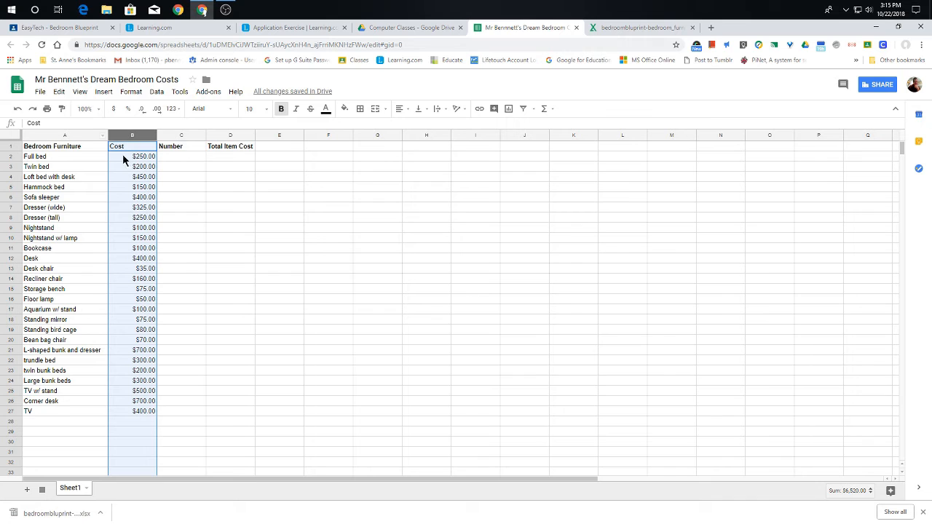
{"action": "left_click", "coordinate": [140, 96]}
{"action": "mouse_move", "coordinate": [138, 110]}
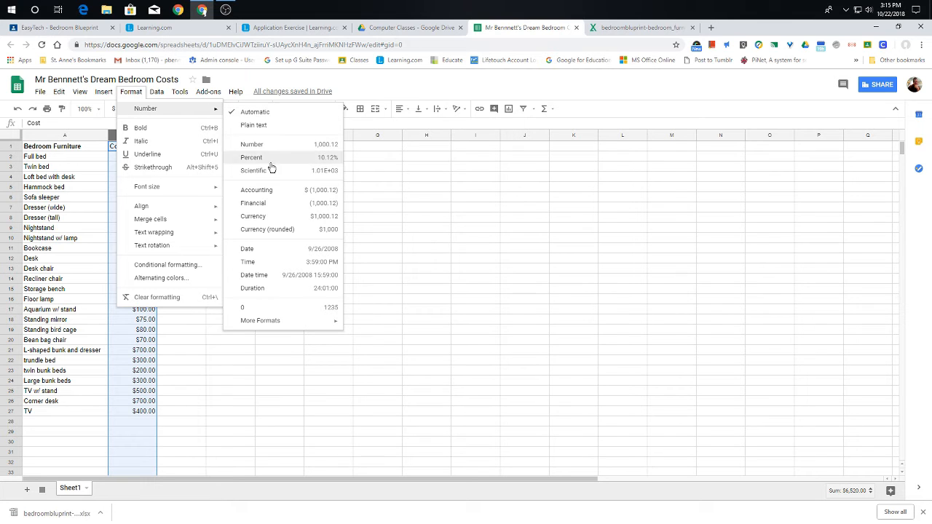
{"action": "left_click", "coordinate": [266, 194]}
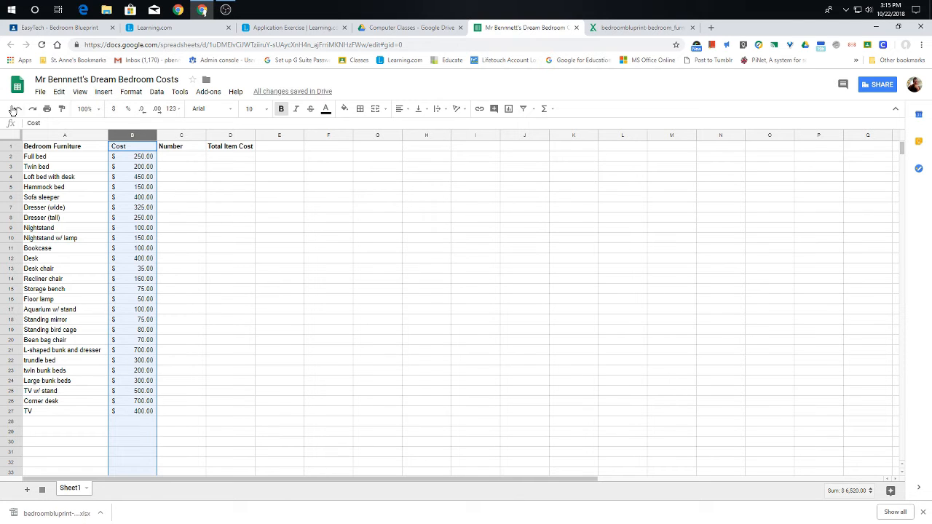
Step: Undo and redo the Accounting format on the Cost column several times to compare both formats, ending with Accounting applied
{"action": "left_click", "coordinate": [16, 109]}
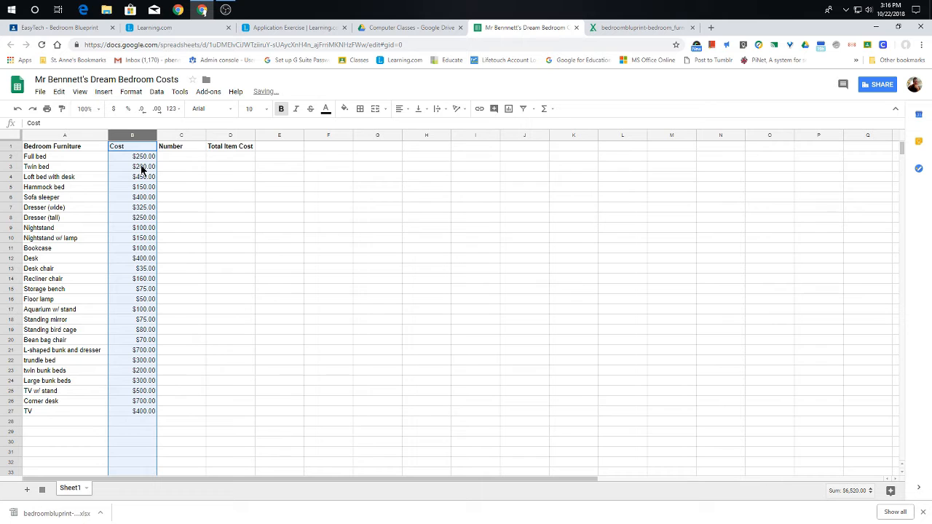
{"action": "left_click", "coordinate": [33, 109]}
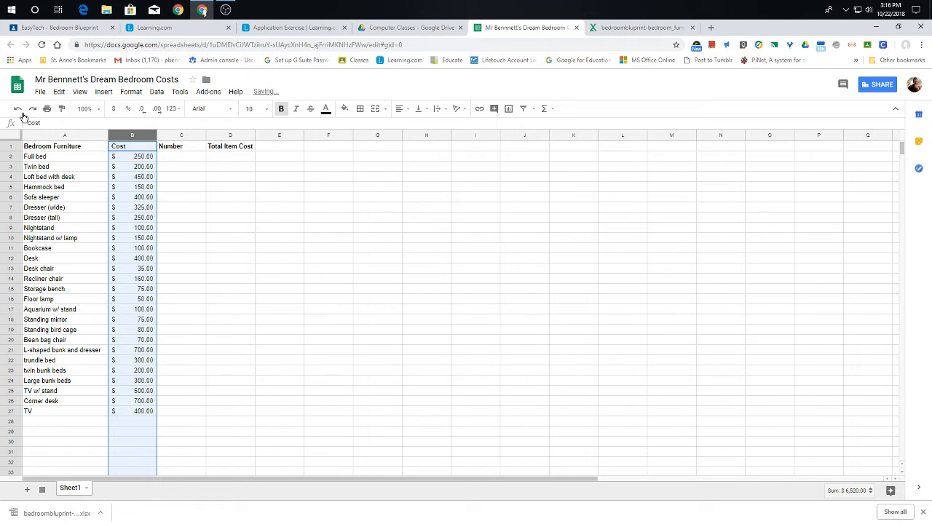
{"action": "left_click", "coordinate": [17, 109]}
{"action": "left_click", "coordinate": [32, 108]}
{"action": "left_click", "coordinate": [16, 112]}
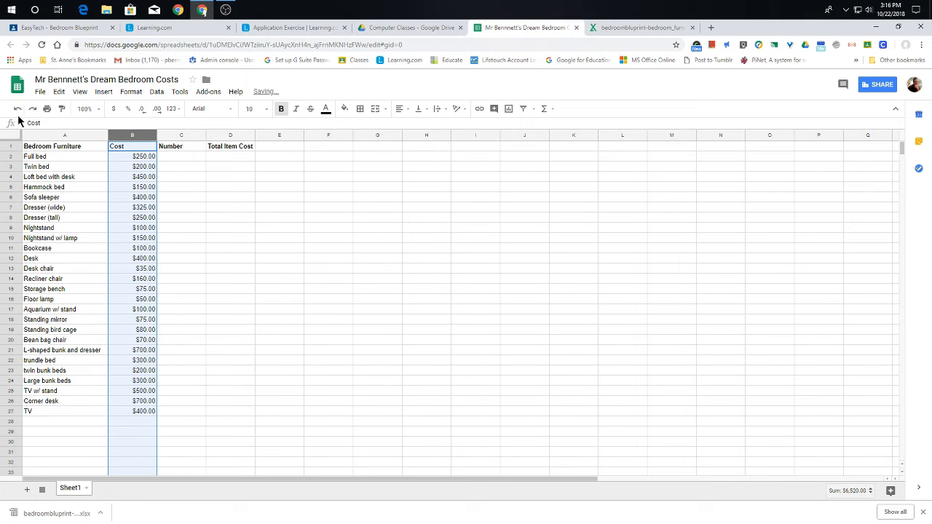
{"action": "left_click", "coordinate": [33, 109]}
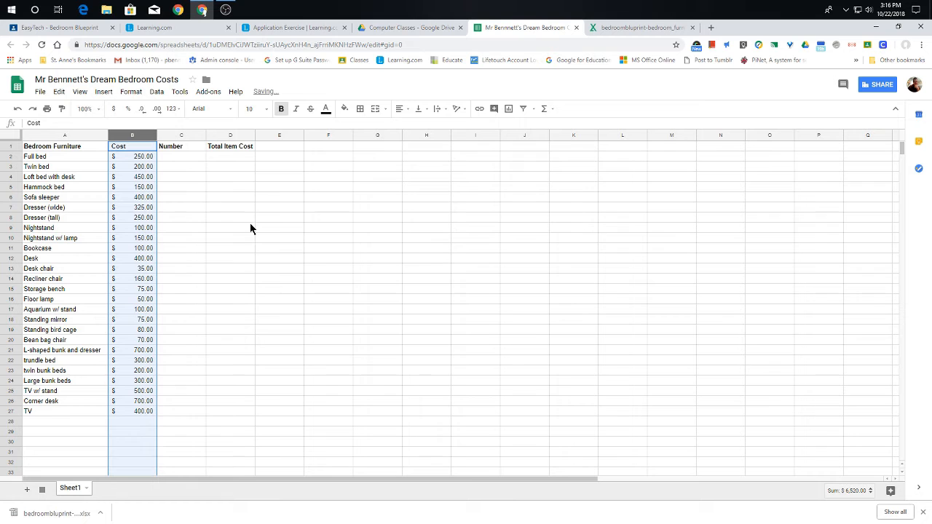
Step: Apply the Accounting number format to the whole Total Item Cost column
{"action": "left_click", "coordinate": [229, 161]}
{"action": "left_click", "coordinate": [233, 133]}
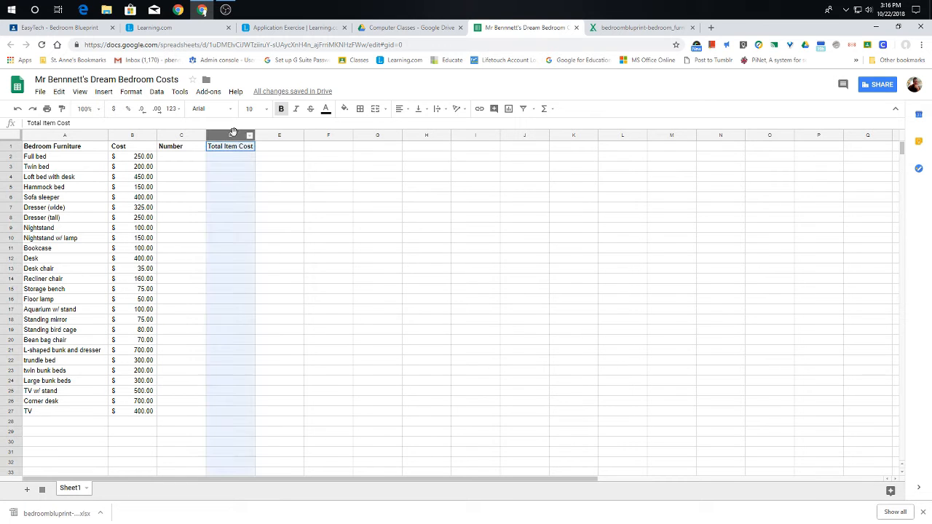
{"action": "left_click", "coordinate": [128, 92]}
{"action": "mouse_move", "coordinate": [154, 110]}
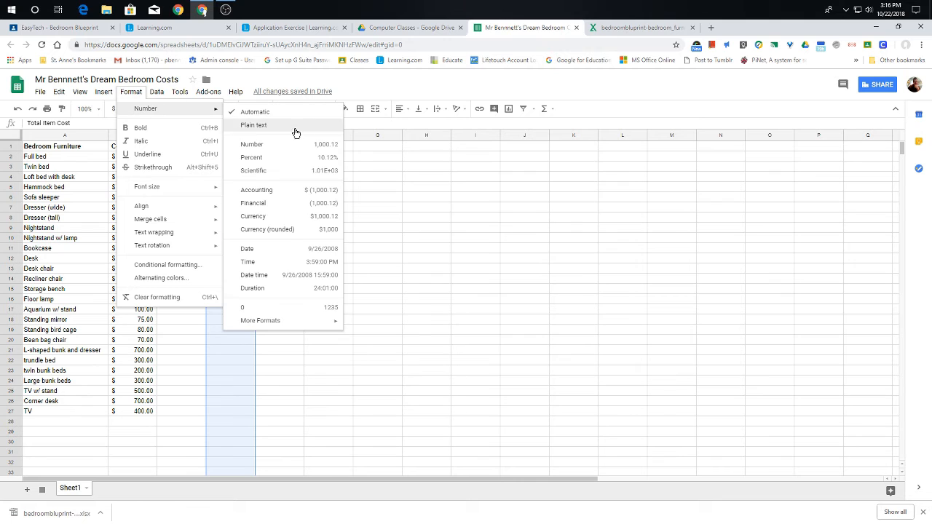
{"action": "left_click", "coordinate": [284, 190]}
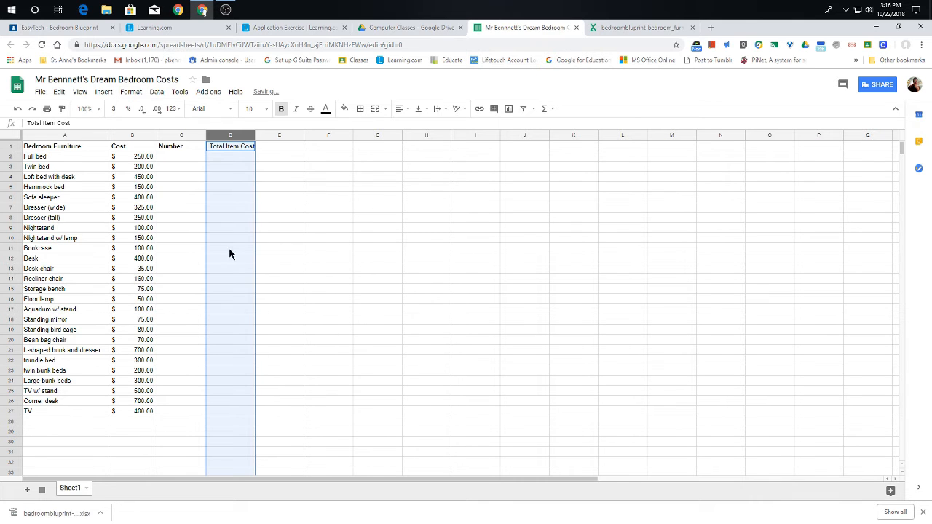
{"action": "left_click", "coordinate": [181, 137]}
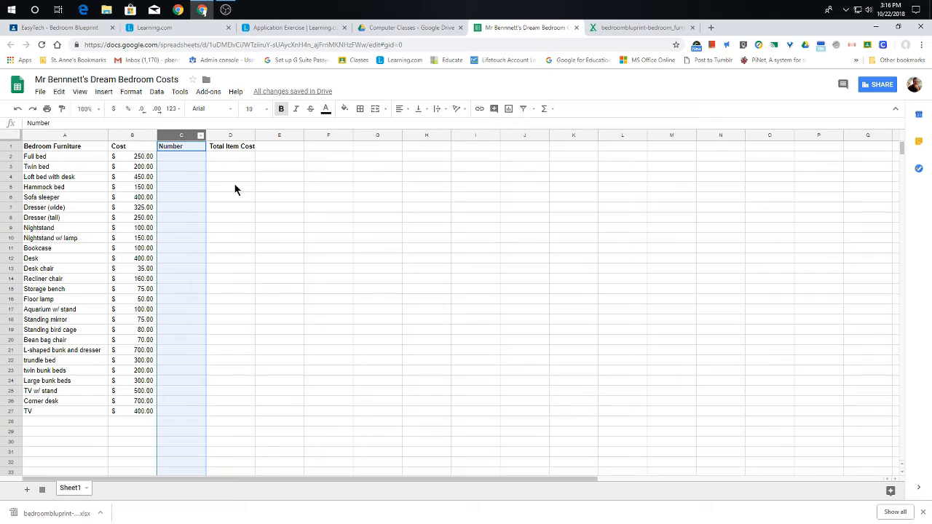
{"action": "left_click", "coordinate": [230, 157]}
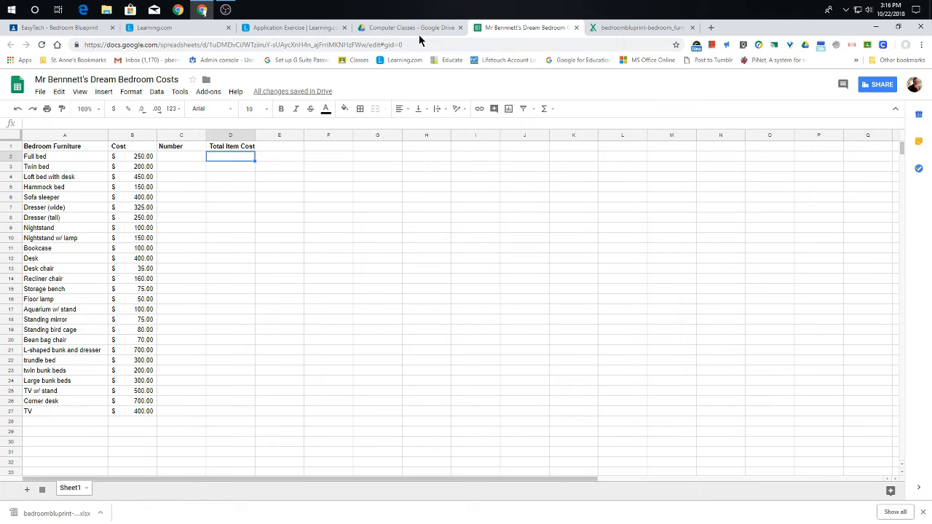
Step: Check the closing rows of the budget model and add the labels "Total", "Budget" and "Leftover" in A28 to A30
{"action": "left_click", "coordinate": [77, 27]}
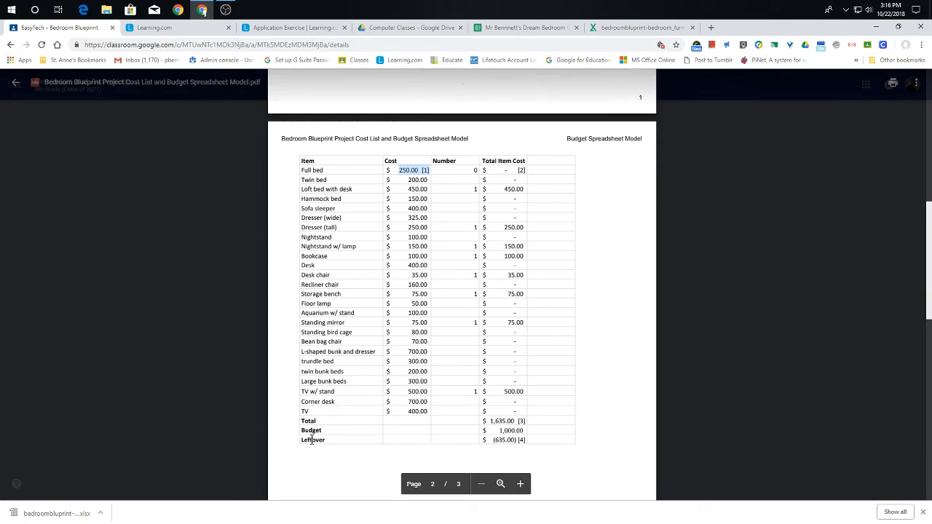
{"action": "left_click", "coordinate": [515, 29]}
{"action": "left_click", "coordinate": [56, 423]}
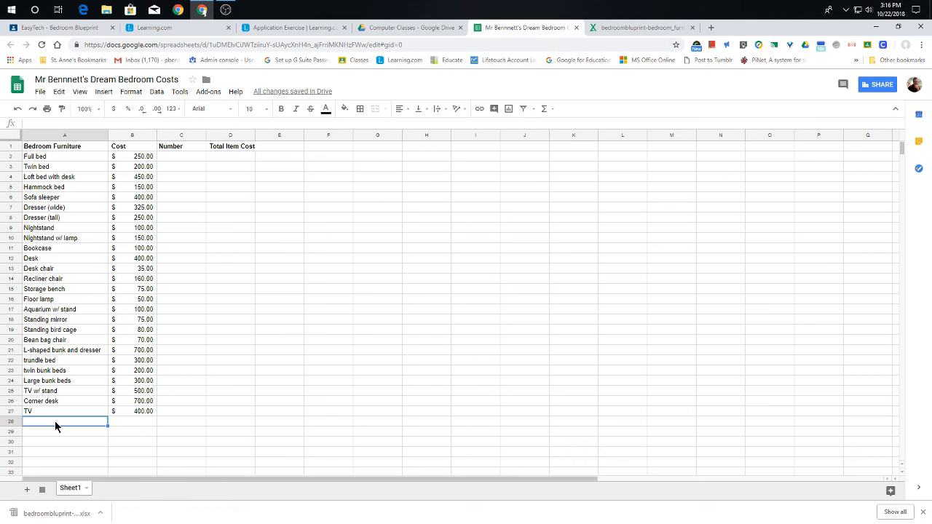
{"action": "type", "text": "Total"}
{"action": "key", "text": "Return"}
{"action": "type", "text": "Budget"}
{"action": "key", "text": "Return"}
{"action": "type", "text": "Lefto"}
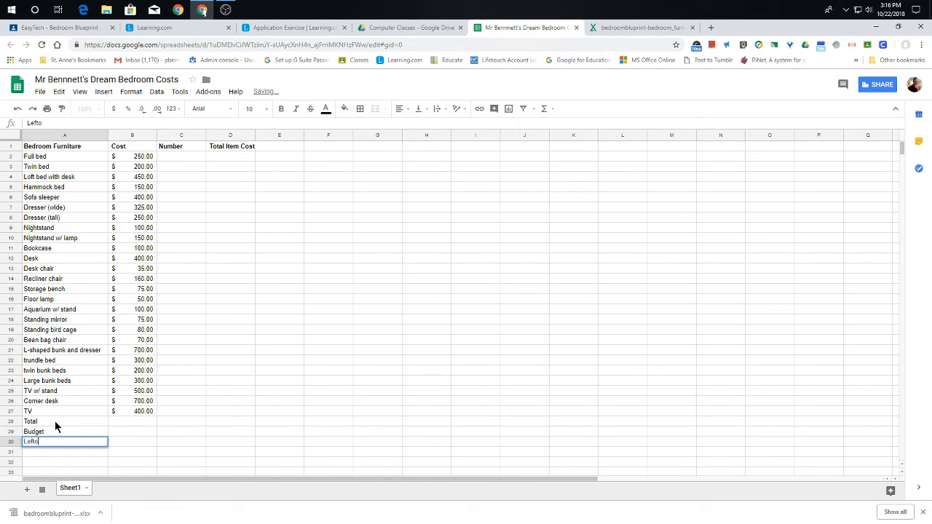
{"action": "type", "text": "ver"}
{"action": "key", "text": "Return"}
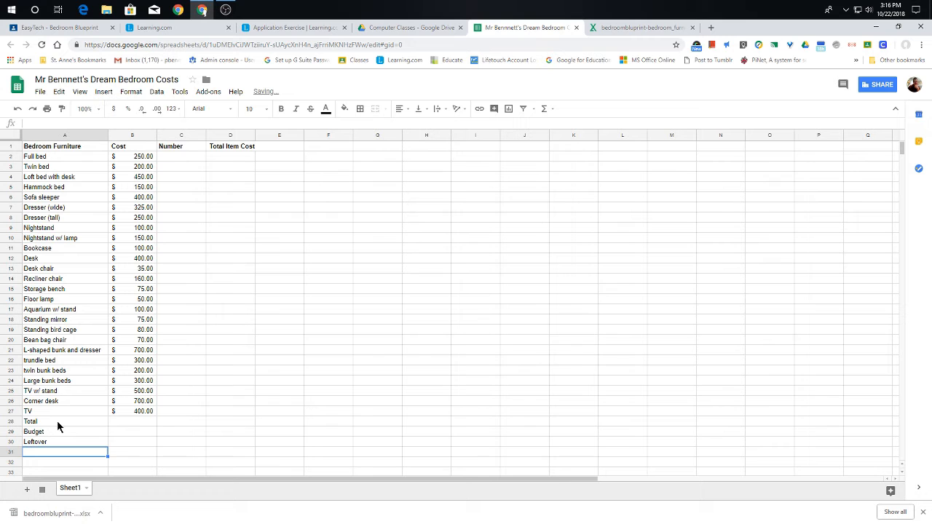
Step: Review the Total, Budget and Leftover rows in the budget model and read through the rest of the document
{"action": "left_click", "coordinate": [51, 31]}
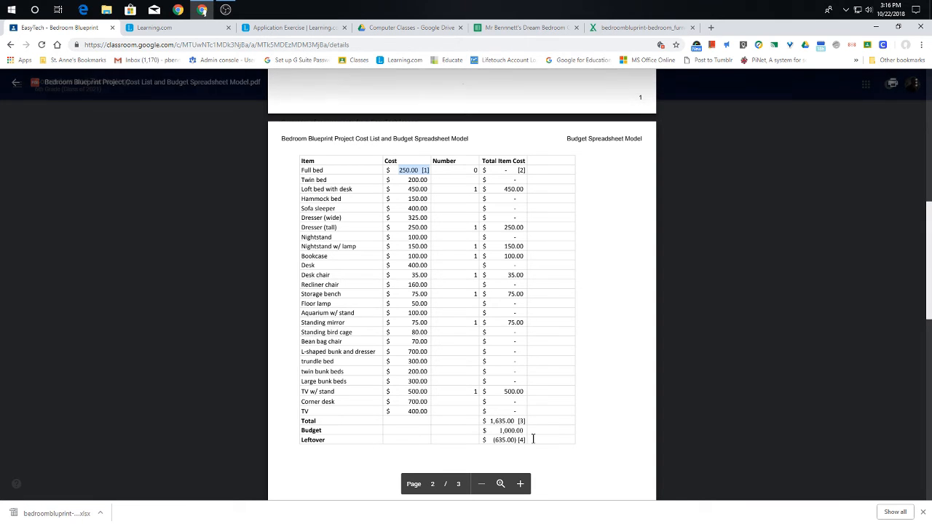
{"action": "scroll", "coordinate": [528, 437], "scroll_direction": "down", "scroll_amount": 1}
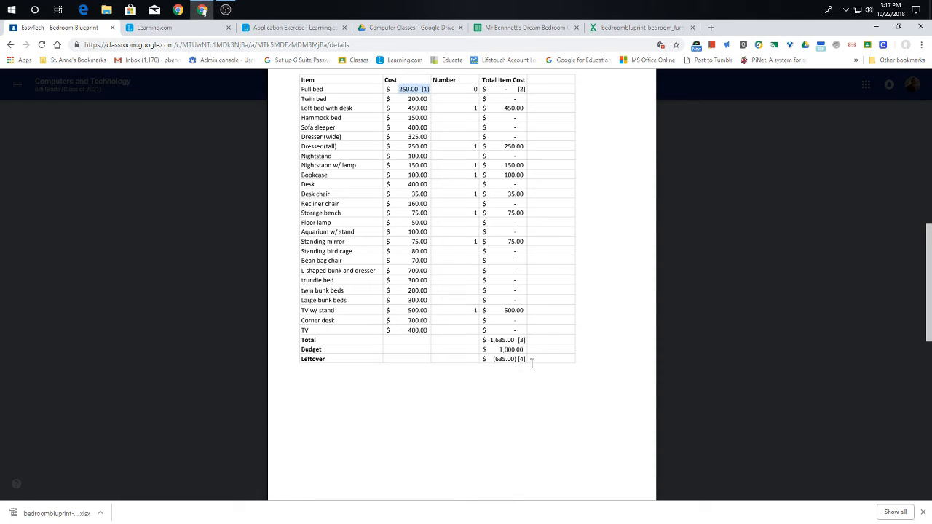
{"action": "scroll", "coordinate": [566, 359], "scroll_direction": "down", "scroll_amount": 10}
{"action": "scroll", "coordinate": [566, 370], "scroll_direction": "up", "scroll_amount": 10}
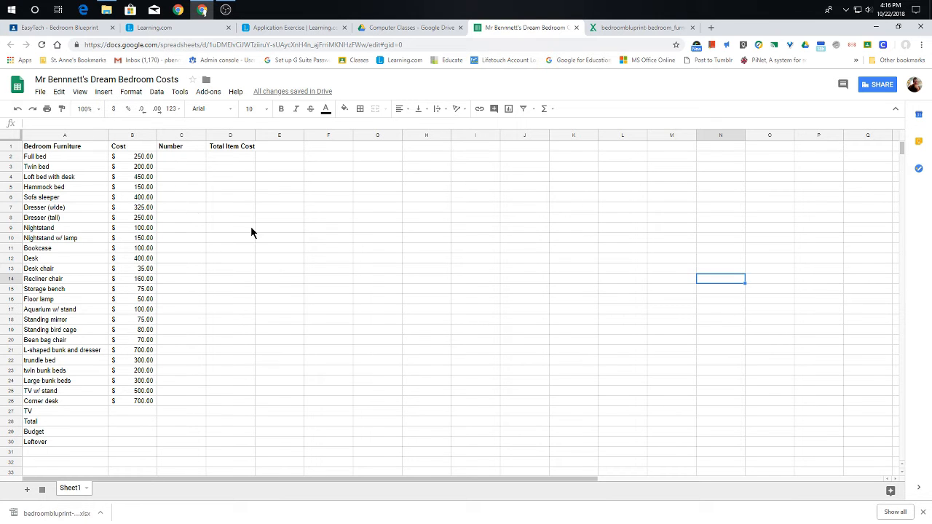
Step: Enter a quantity of 1 in the Number column for the Twin bed, Sofa sleeper and Nightstand
{"action": "left_click", "coordinate": [177, 166]}
{"action": "type", "text": "1"}
{"action": "key", "text": "Return"}
{"action": "key", "text": "Return"}
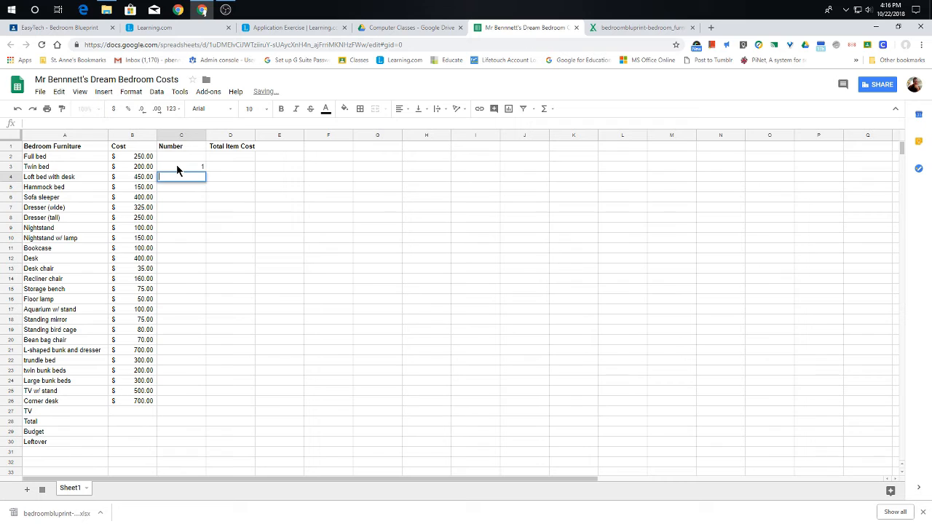
{"action": "key", "text": "Down"}
{"action": "key", "text": "Down"}
{"action": "key", "text": "Return"}
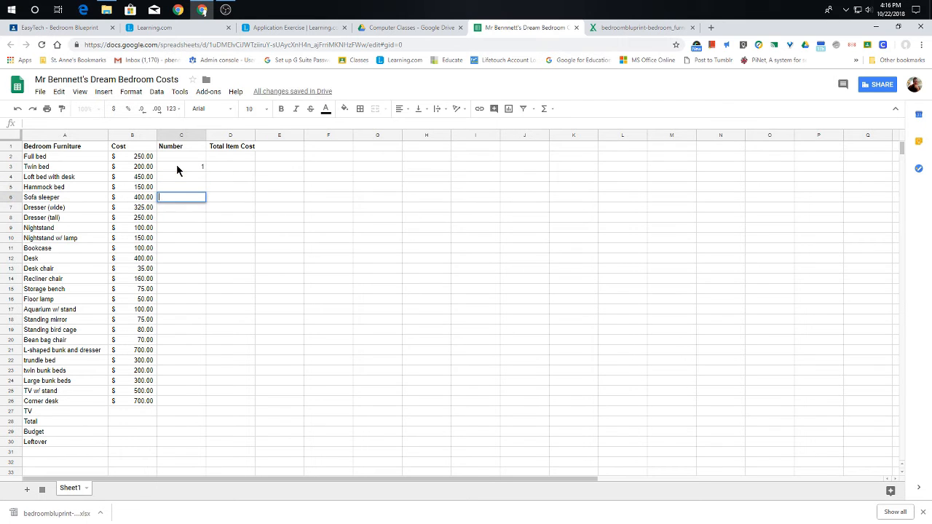
{"action": "type", "text": "1"}
{"action": "key", "text": "Return"}
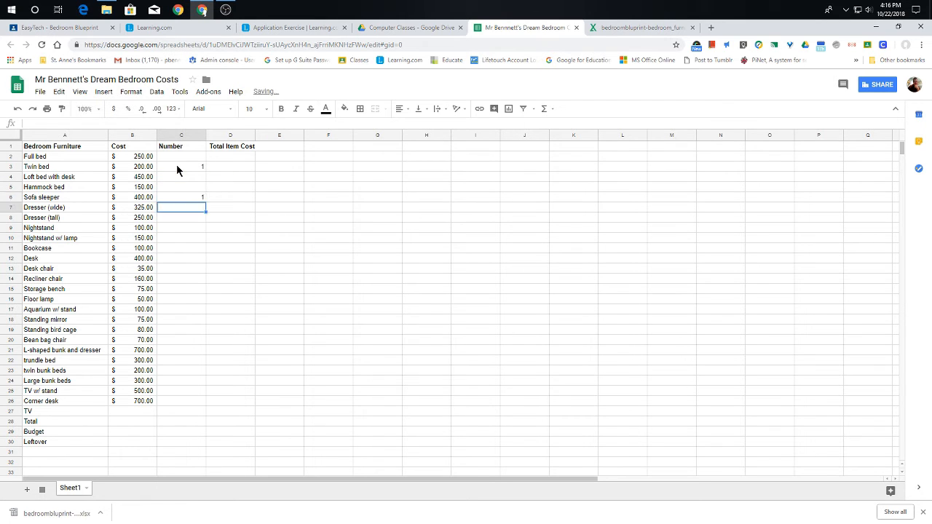
{"action": "key", "text": "Return"}
{"action": "key", "text": "Return"}
{"action": "key", "text": "Return"}
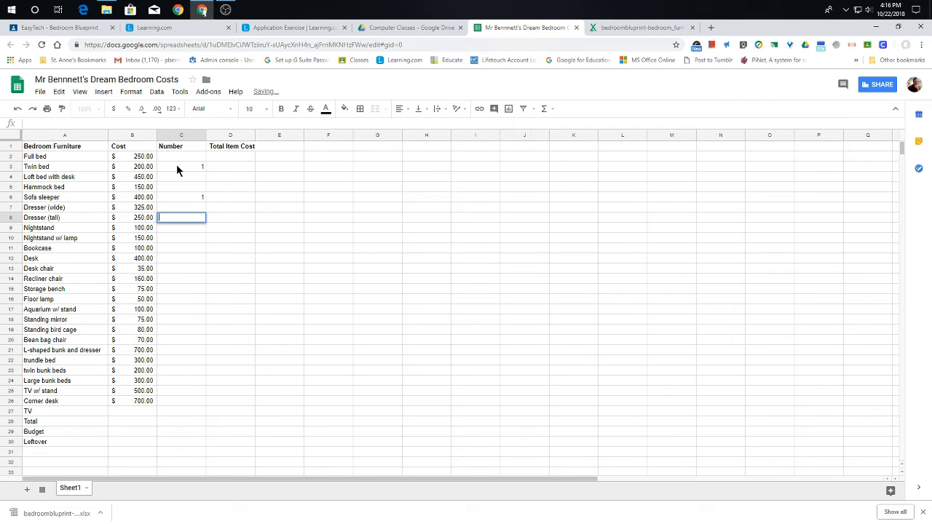
{"action": "key", "text": "Return"}
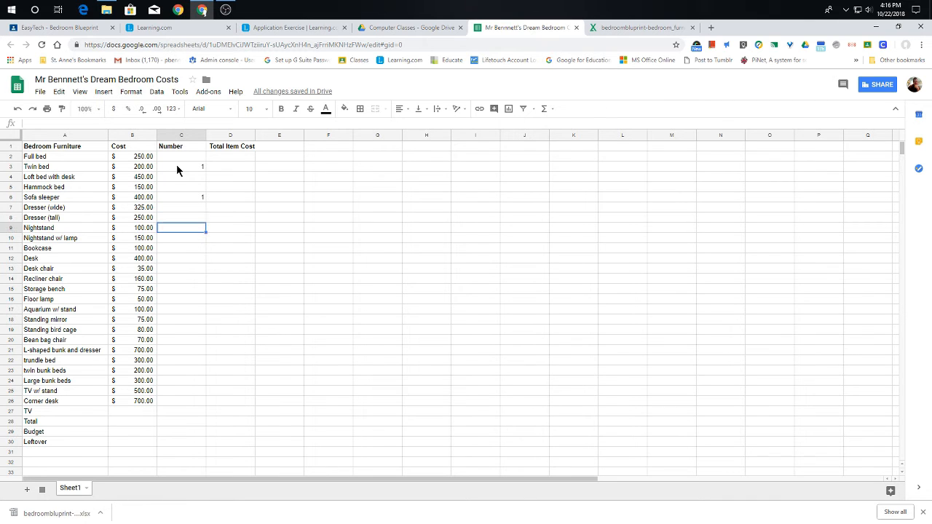
{"action": "type", "text": "1"}
{"action": "key", "text": "Return"}
Step: Enter a quantity of 1 in the Number column for the Desk, Desk chair and Storage bench
{"action": "key", "text": "Return"}
{"action": "key", "text": "Return"}
{"action": "key", "text": "Return"}
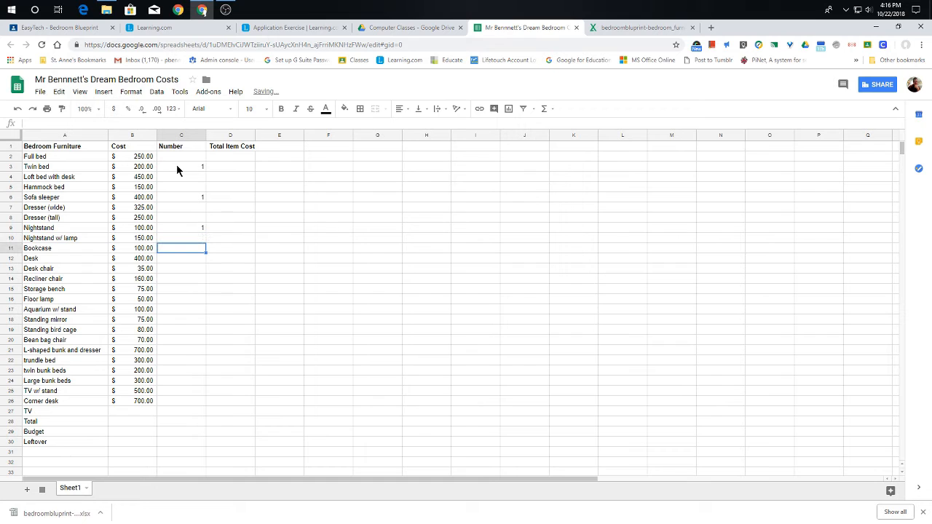
{"action": "type", "text": "1"}
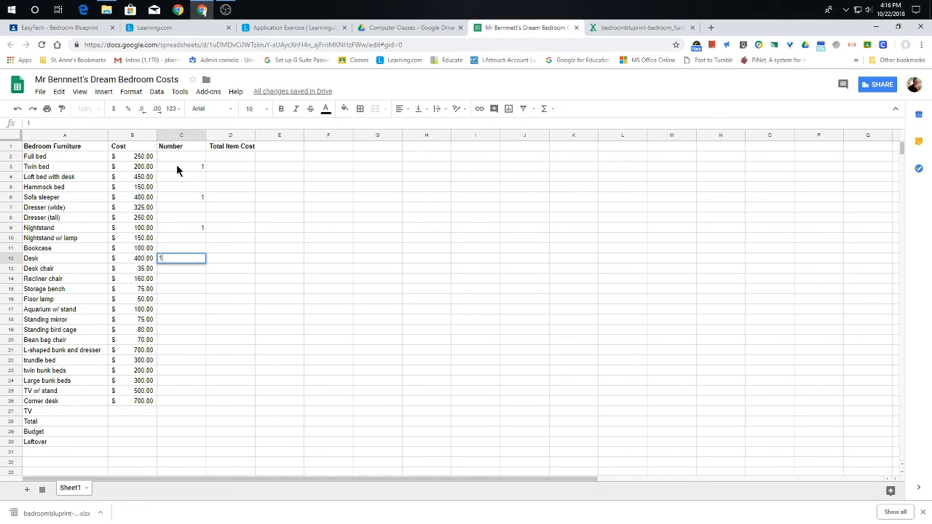
{"action": "type", "text": "1"}
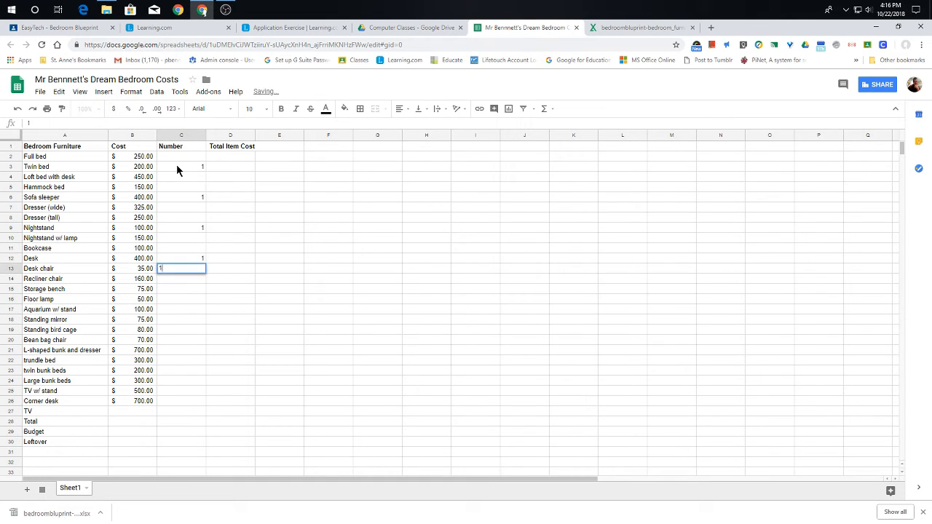
{"action": "key", "text": "Return"}
{"action": "key", "text": "Return"}
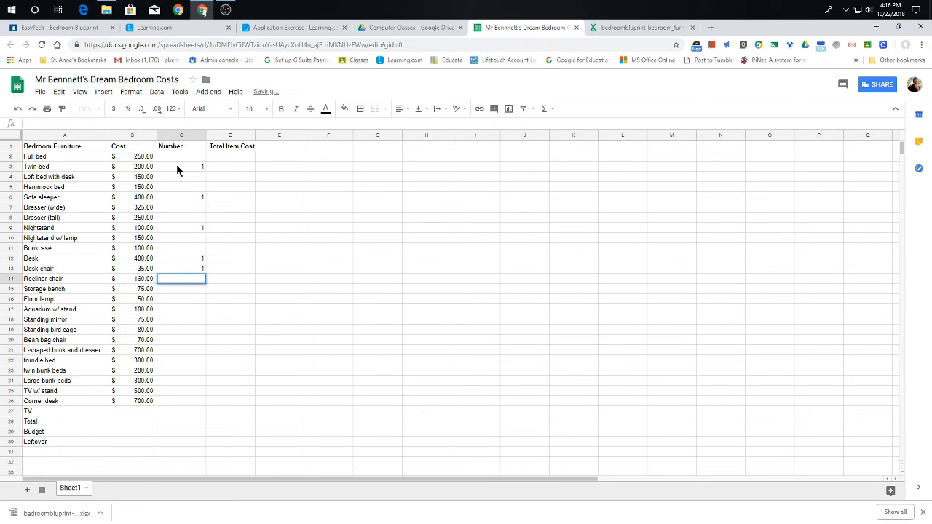
{"action": "key", "text": "Return"}
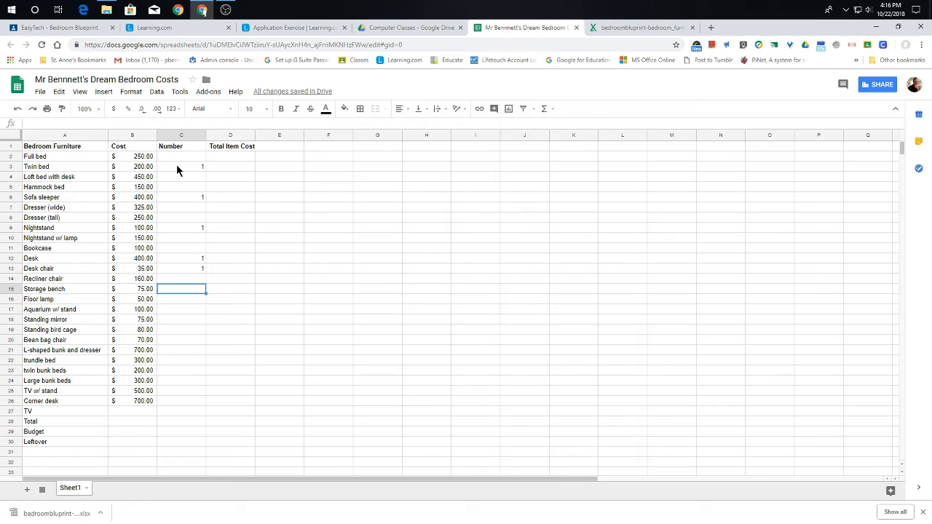
{"action": "type", "text": "1"}
{"action": "key", "text": "Return"}
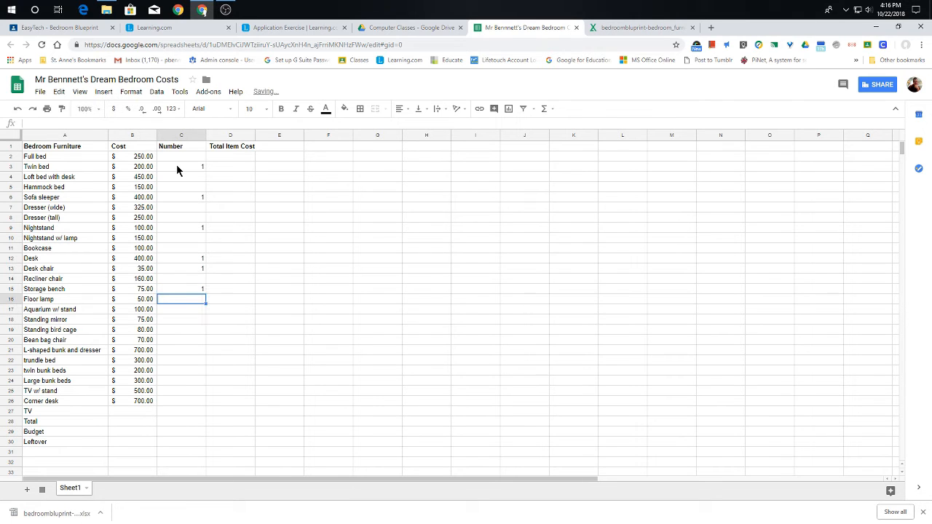
Step: Insert a MULTIPLY function in D2 using the Full bed's cost and number cells, B2:C2
{"action": "left_click", "coordinate": [129, 172]}
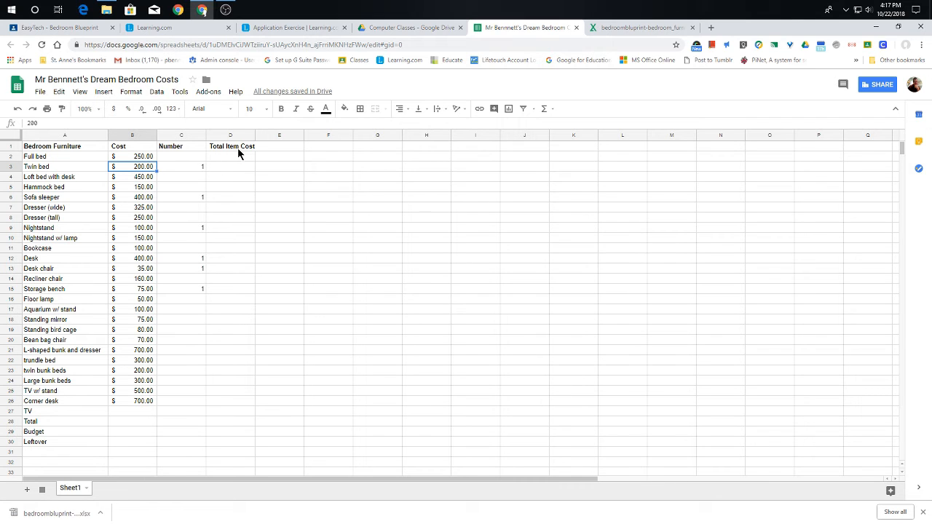
{"action": "left_click", "coordinate": [243, 169]}
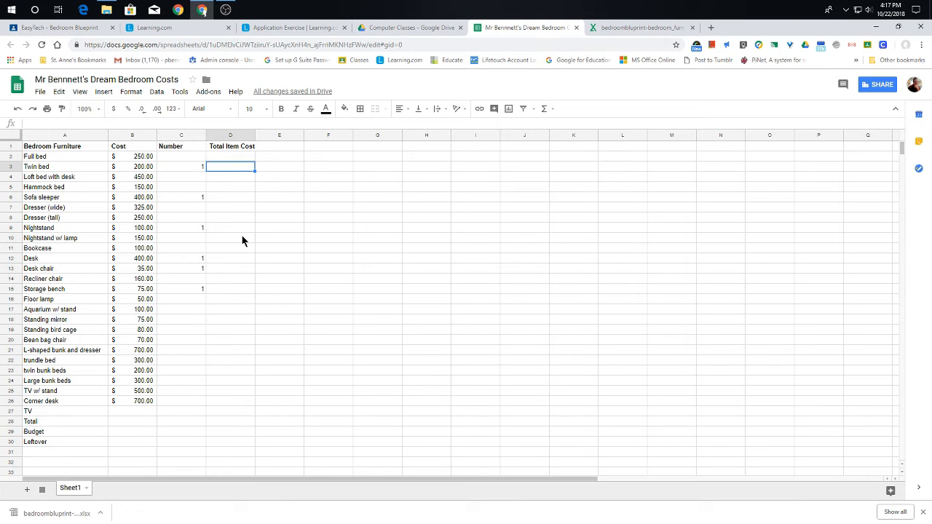
{"action": "left_click", "coordinate": [141, 158]}
{"action": "left_click_drag", "start_coordinate": [128, 159], "coordinate": [170, 159]}
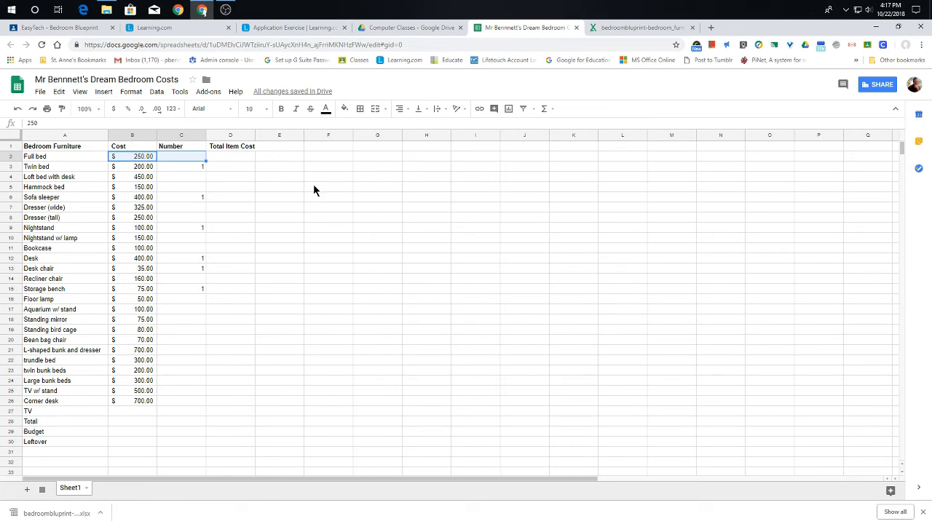
{"action": "left_click", "coordinate": [552, 109]}
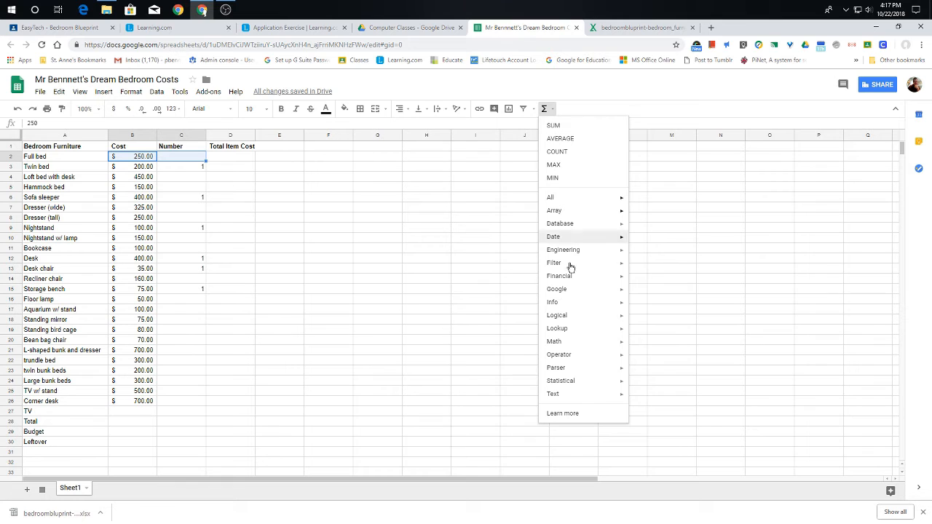
{"action": "mouse_move", "coordinate": [624, 356]}
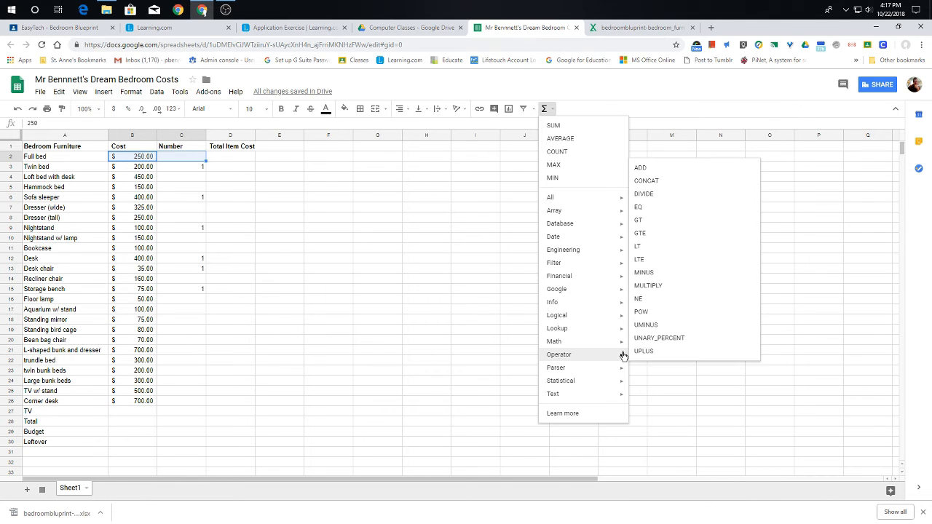
{"action": "left_click", "coordinate": [681, 290]}
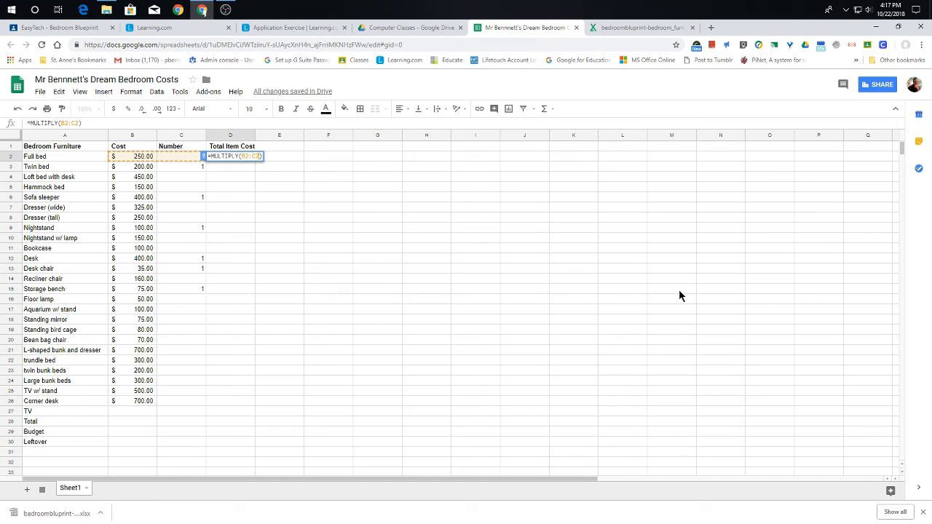
{"action": "key", "text": "Return"}
Step: Correct the formula in D2 to =MULTIPLY(B2,C2) by separating the two cell references with a comma
{"action": "left_click", "coordinate": [226, 156]}
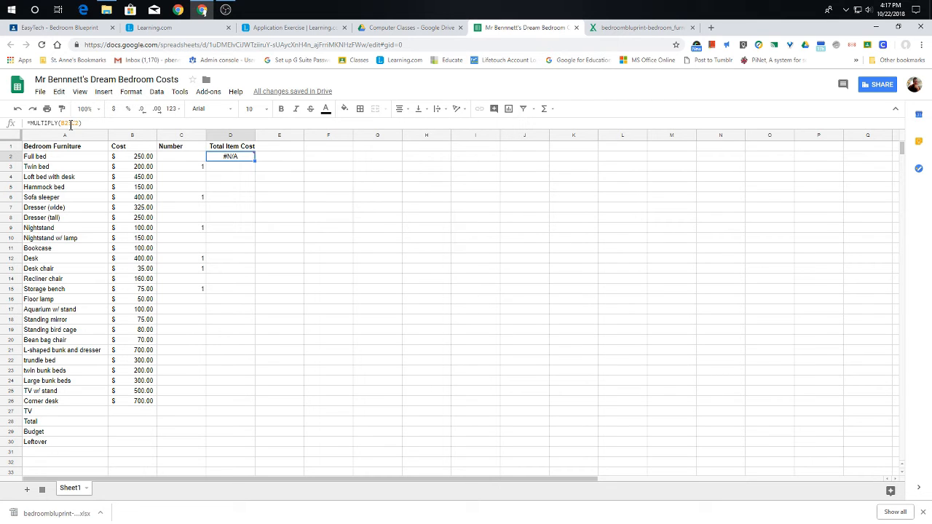
{"action": "left_click", "coordinate": [21, 124]}
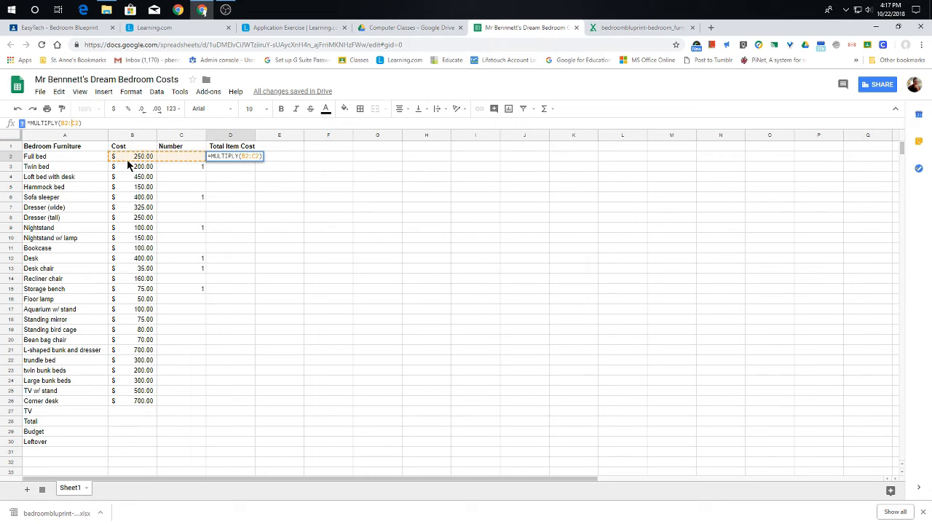
{"action": "key", "text": "Left"}
{"action": "key", "text": "Left"}
{"action": "key", "text": "Left"}
{"action": "key", "text": "BackSpace"}
{"action": "type", "text": ","}
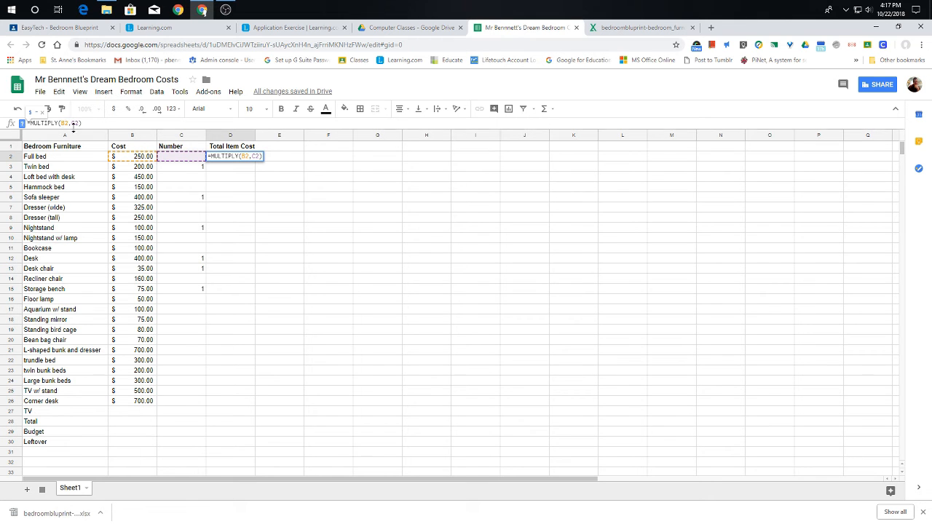
{"action": "key", "text": "Return"}
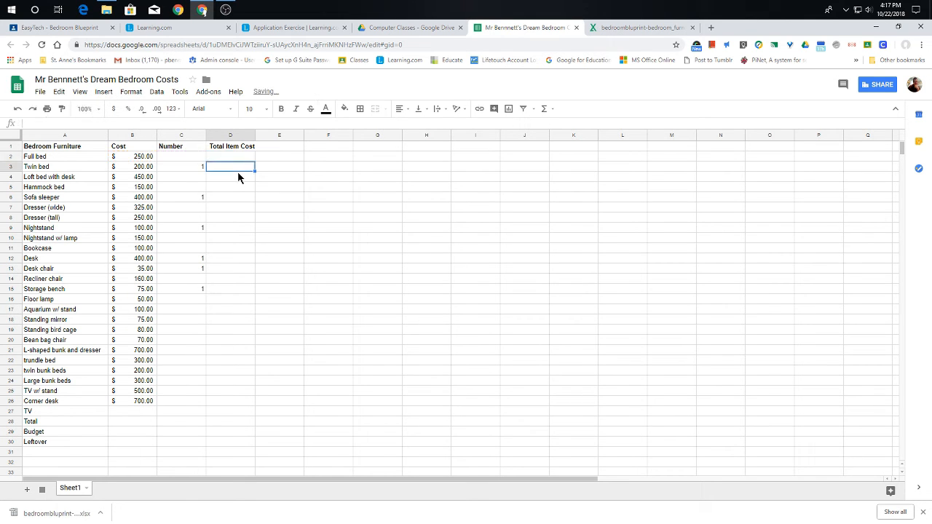
{"action": "left_click", "coordinate": [177, 156]}
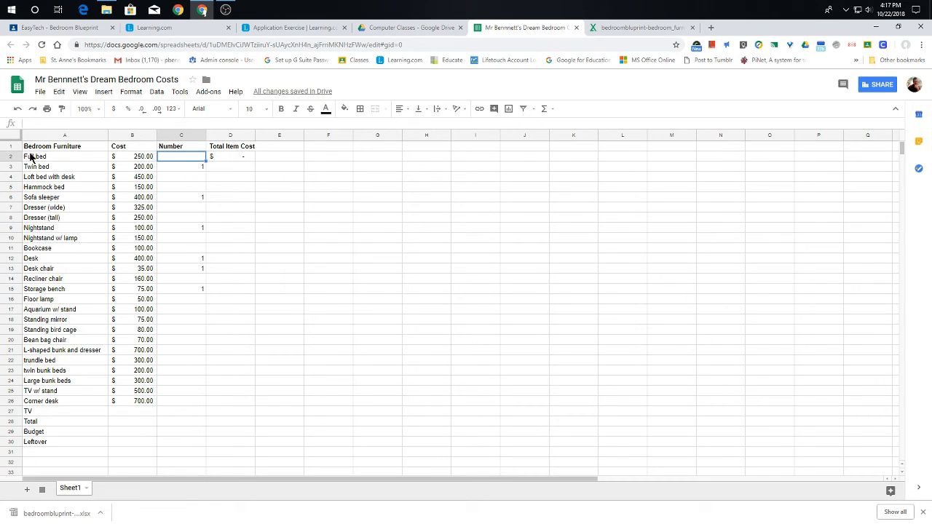
{"action": "left_click", "coordinate": [245, 158]}
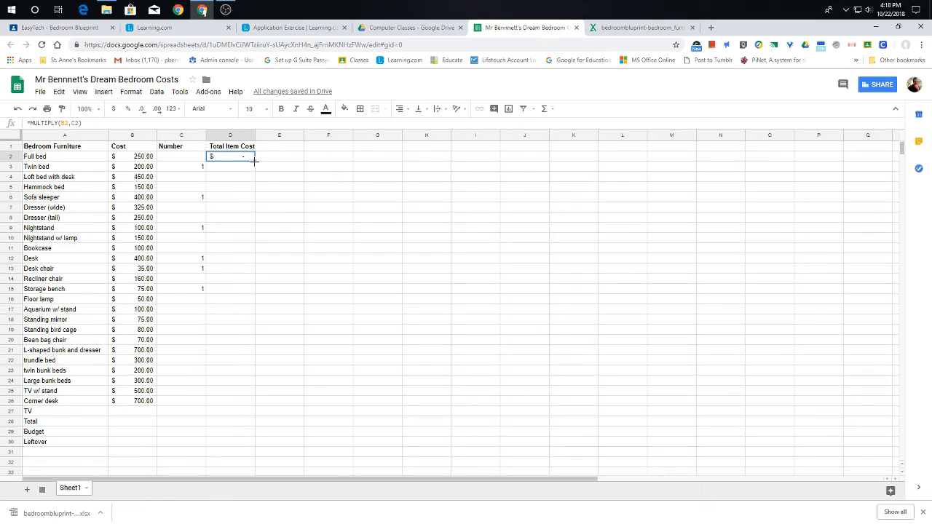
Step: Copy the MULTIPLY formula from D2 down through D26 and check the cell references in the first few copied formulas
{"action": "left_click_drag", "start_coordinate": [254, 160], "coordinate": [250, 238]}
{"action": "left_click_drag", "start_coordinate": [229, 327], "coordinate": [216, 400]}
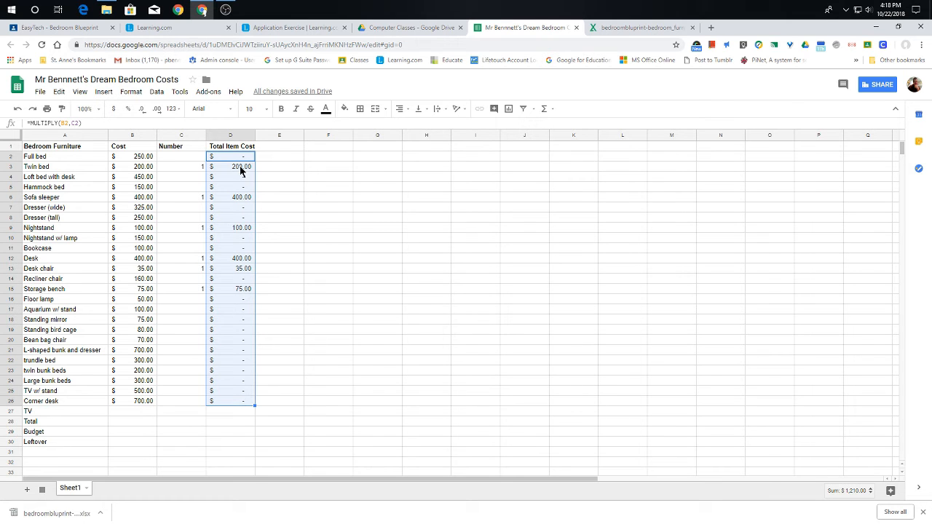
{"action": "left_click", "coordinate": [241, 171]}
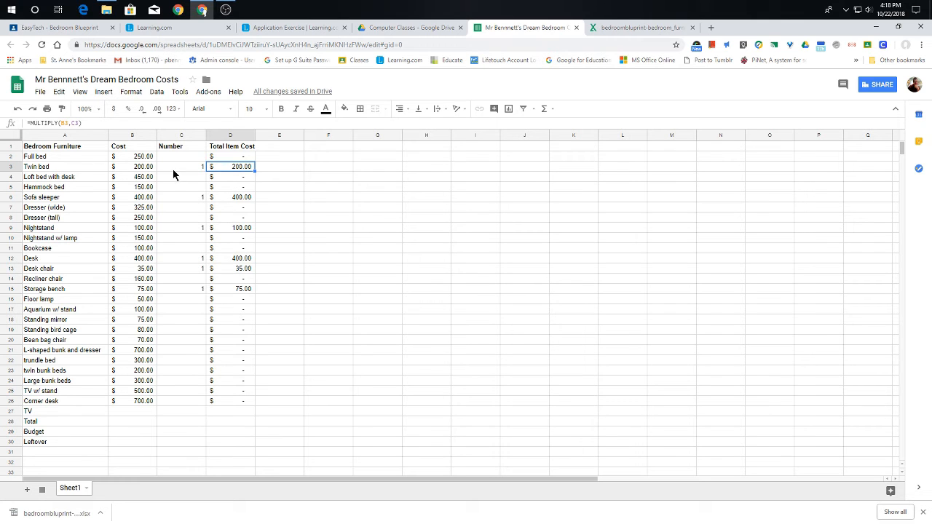
{"action": "left_click", "coordinate": [222, 157]}
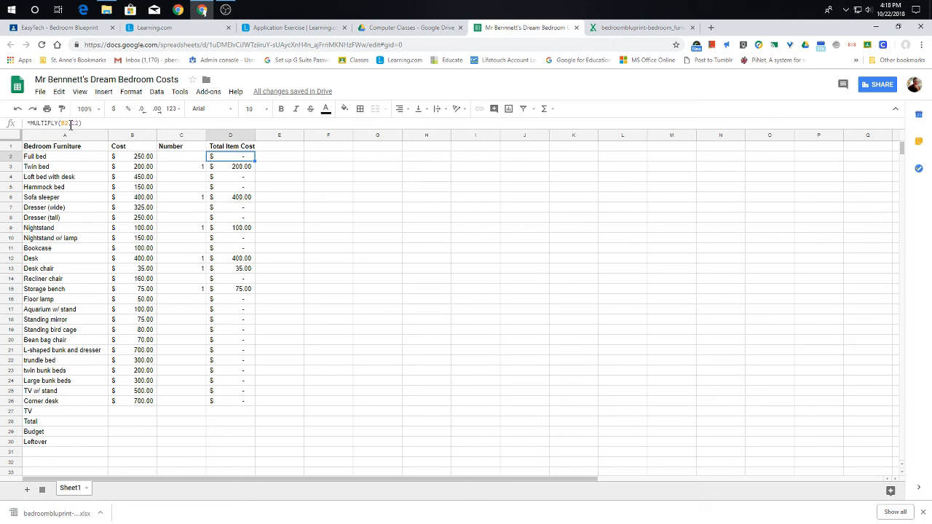
{"action": "left_click", "coordinate": [227, 170]}
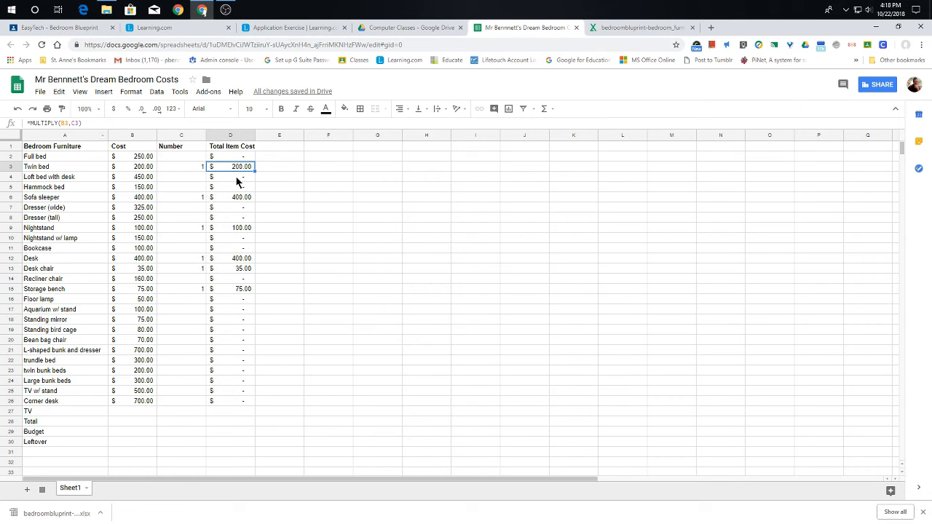
{"action": "left_click", "coordinate": [236, 181]}
{"action": "left_click", "coordinate": [241, 190]}
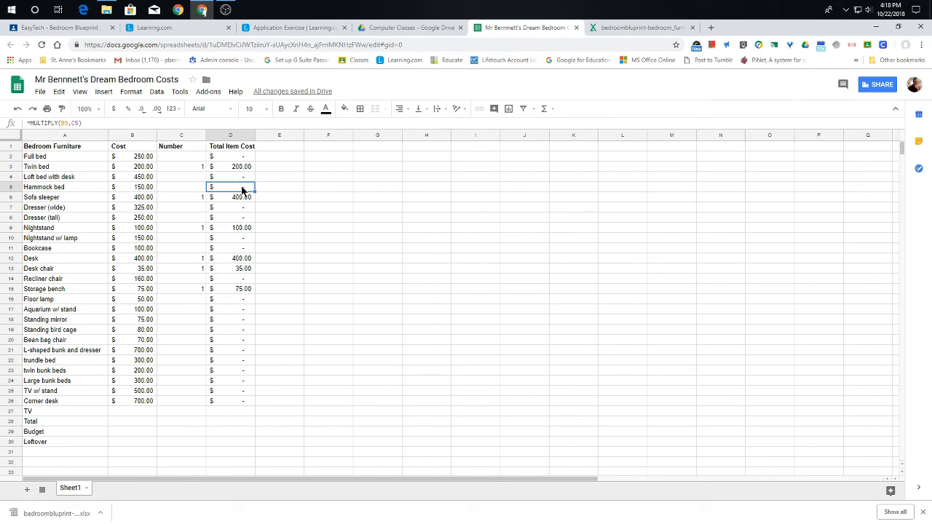
{"action": "left_click", "coordinate": [243, 199]}
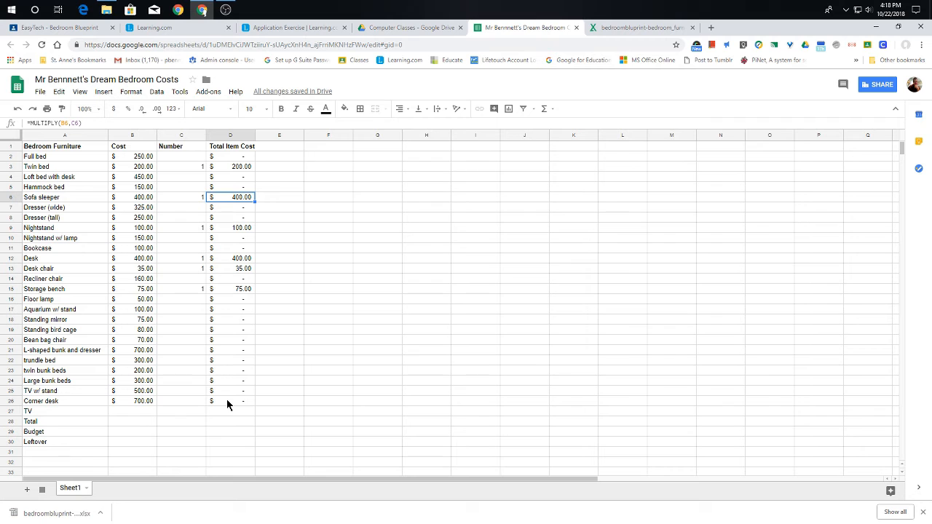
Step: Switch to the bedroom furniture costs list file and copy the TV entry with its cost, A27:B27
{"action": "left_click", "coordinate": [125, 411]}
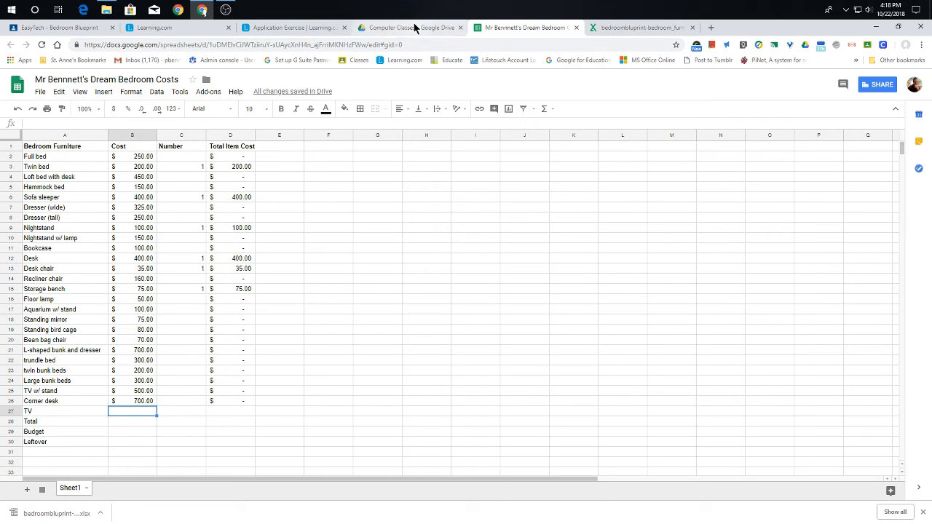
{"action": "left_click", "coordinate": [638, 28]}
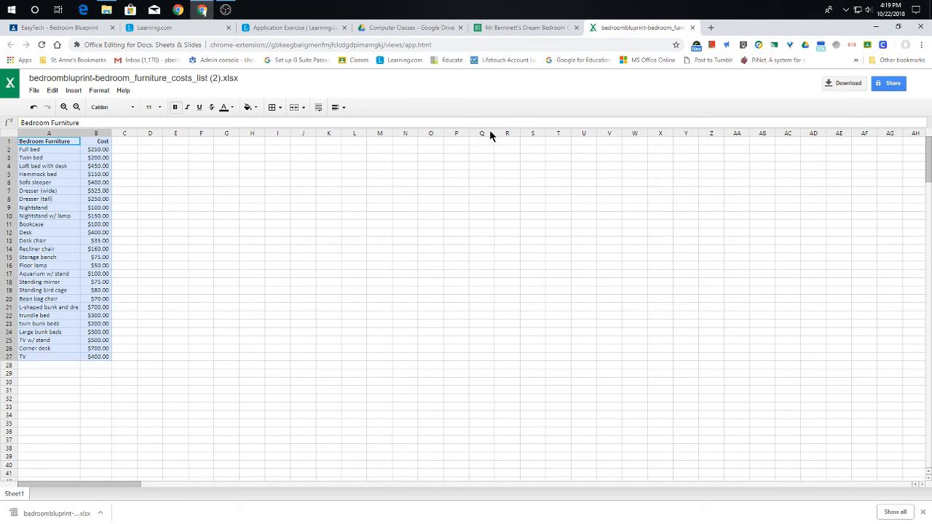
{"action": "left_click", "coordinate": [95, 406]}
{"action": "left_click_drag", "start_coordinate": [28, 350], "coordinate": [106, 357]}
{"action": "left_click", "coordinate": [115, 384]}
{"action": "left_click", "coordinate": [51, 358]}
{"action": "right_click", "coordinate": [106, 357]}
{"action": "left_click", "coordinate": [132, 376]}
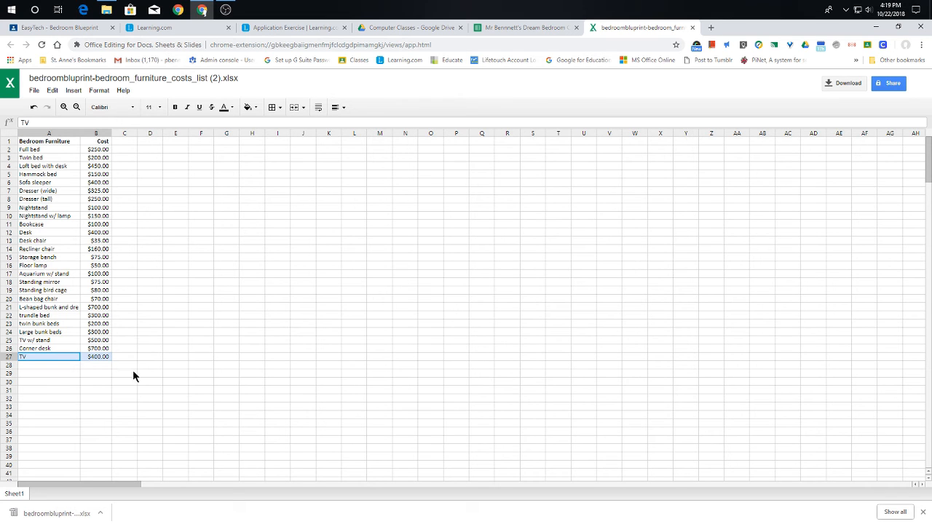
Step: Return to the Dream Bedroom Costs sheet and paste the copied TV item and cost at A27
{"action": "left_click", "coordinate": [531, 29]}
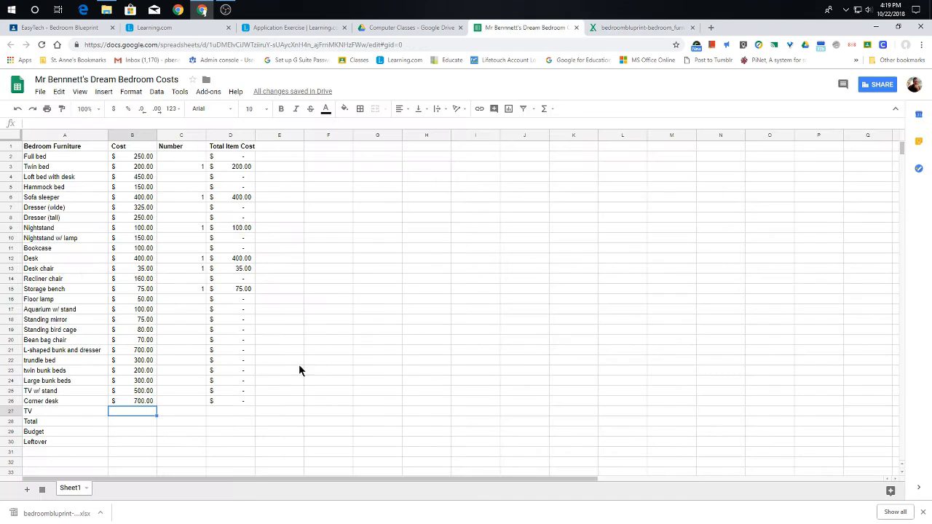
{"action": "left_click", "coordinate": [51, 411]}
{"action": "right_click", "coordinate": [51, 410]}
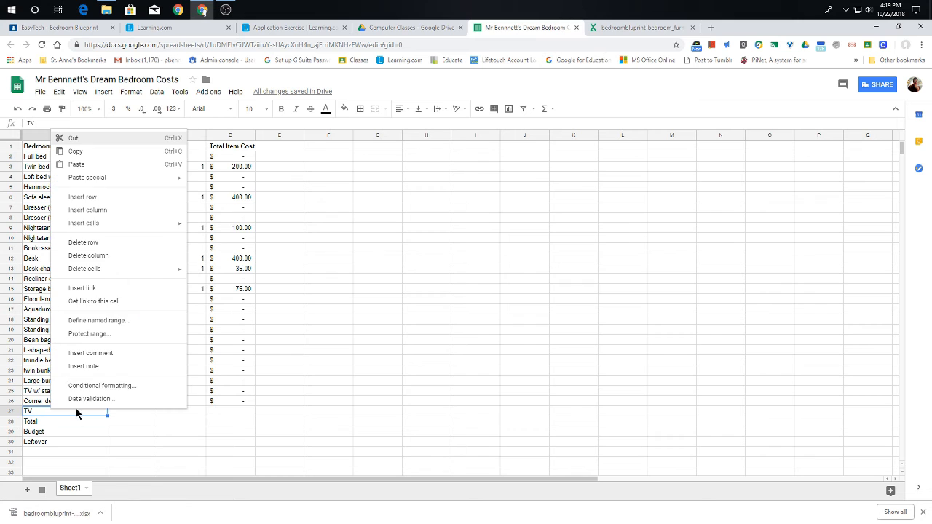
{"action": "left_click", "coordinate": [83, 164]}
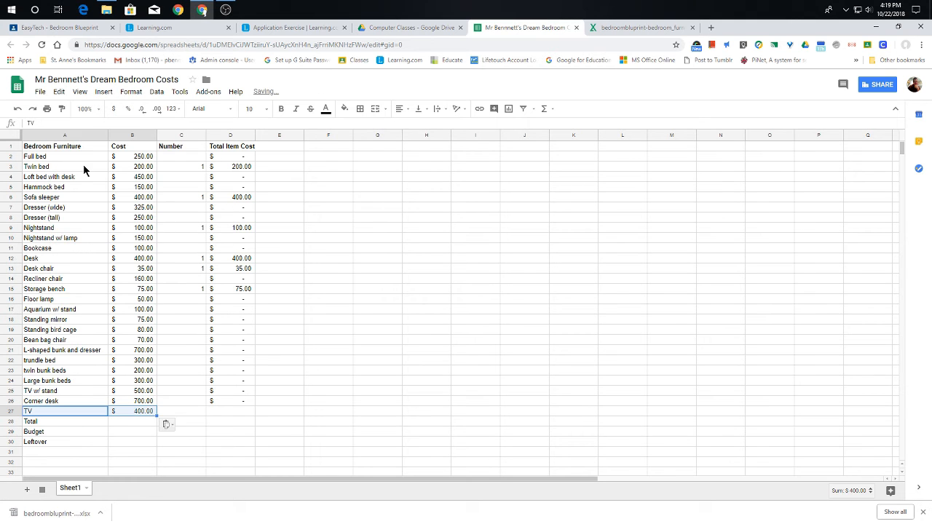
Step: Extend the Total Item Cost formula from the Corner desk row, D26, to the TV row, D27
{"action": "left_click", "coordinate": [227, 413]}
{"action": "left_click", "coordinate": [184, 414]}
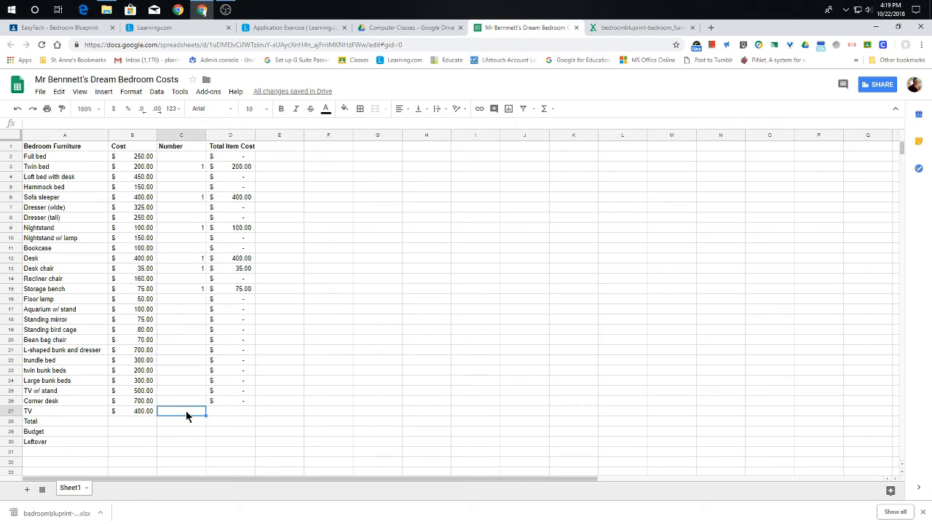
{"action": "left_click", "coordinate": [237, 400]}
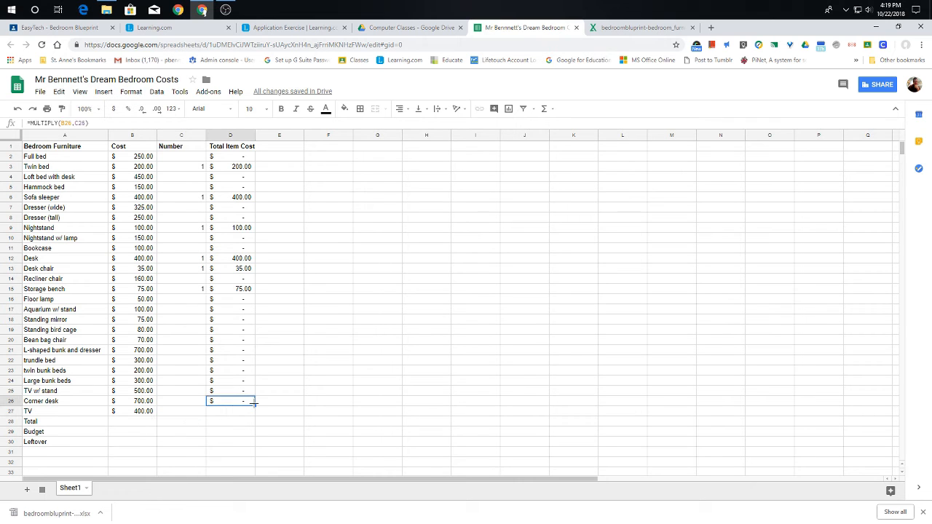
{"action": "left_click_drag", "start_coordinate": [255, 405], "coordinate": [256, 417]}
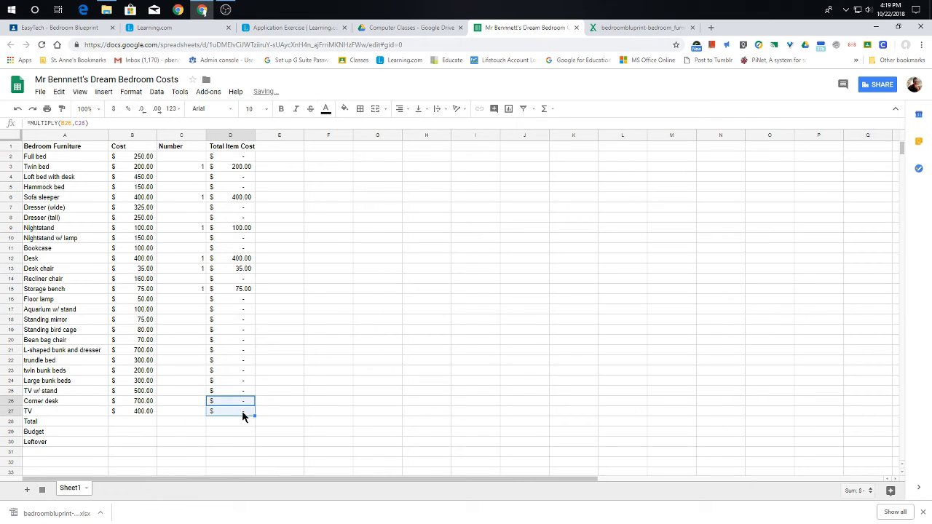
{"action": "left_click", "coordinate": [243, 415]}
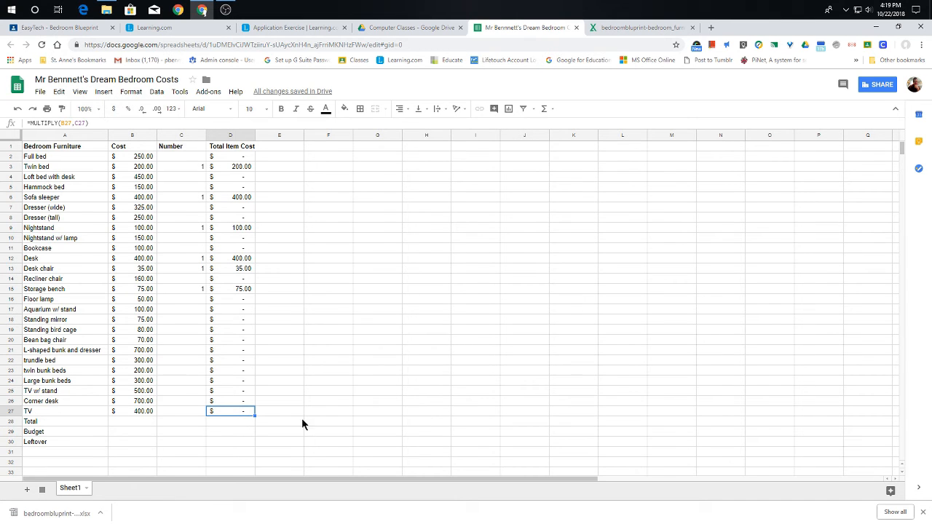
{"action": "left_click", "coordinate": [282, 412]}
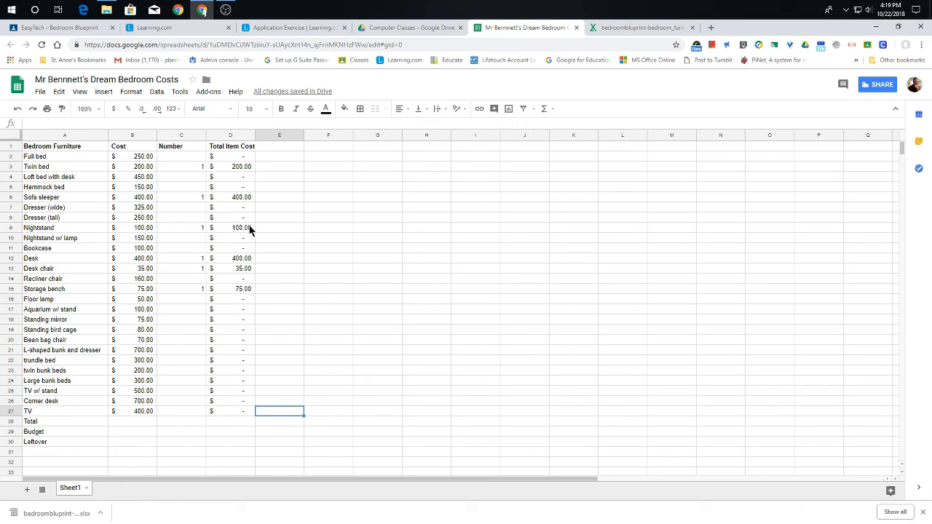
Step: Total the item costs in D2:D27 with a SUM function in the Total row, cell D28
{"action": "left_click", "coordinate": [233, 159]}
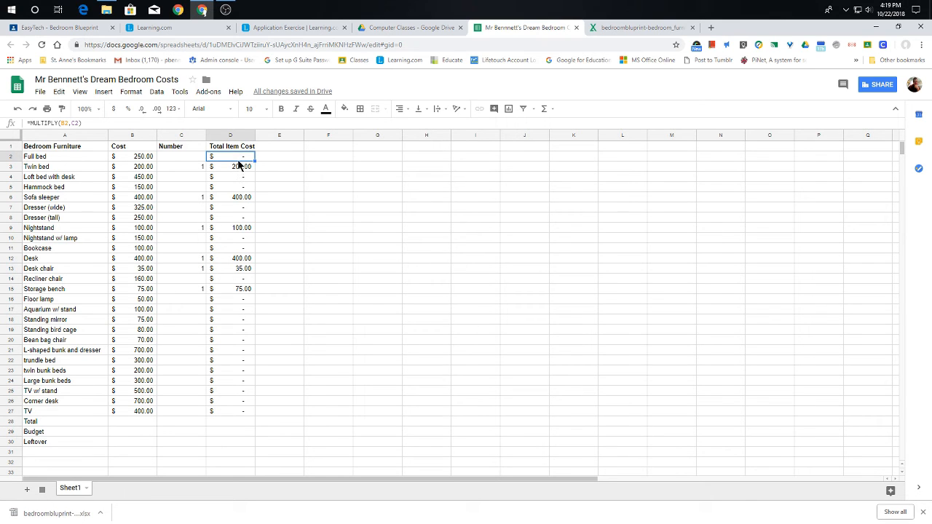
{"action": "left_click_drag", "start_coordinate": [239, 159], "coordinate": [244, 411]}
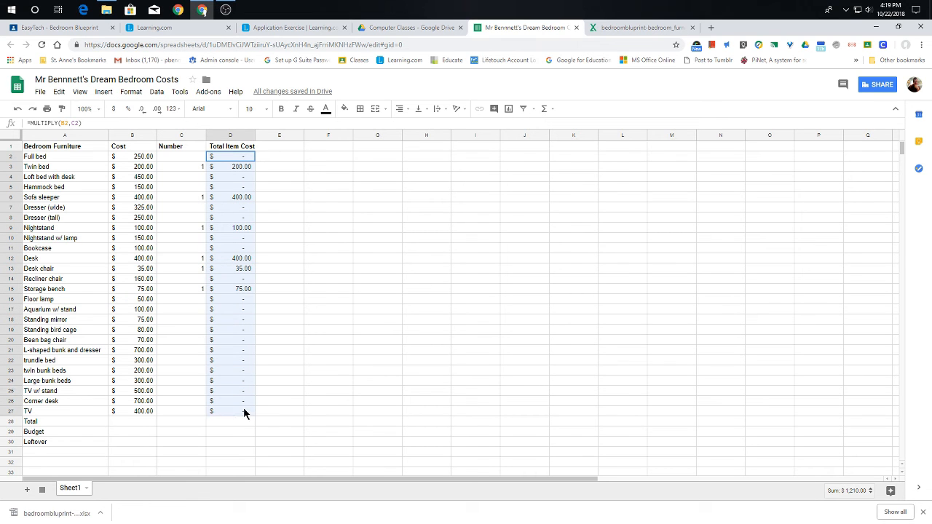
{"action": "left_click_drag", "start_coordinate": [244, 410], "coordinate": [244, 410]}
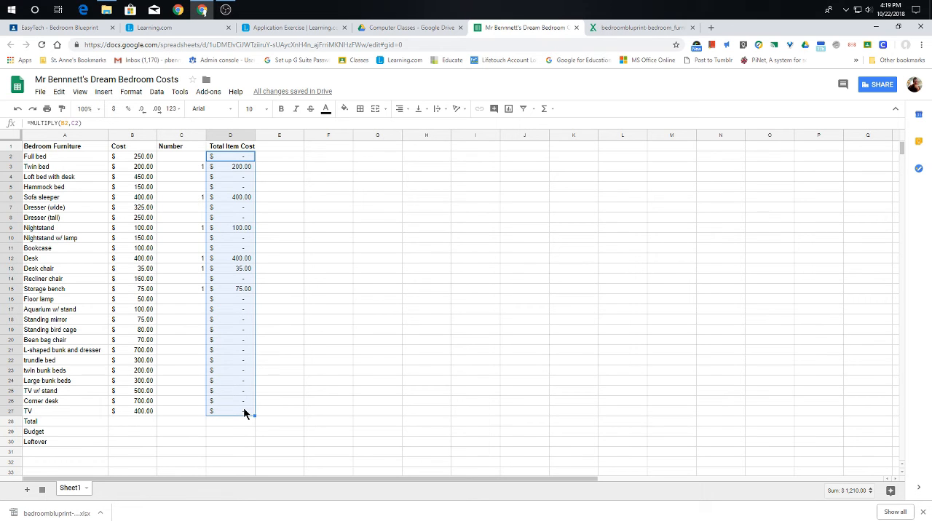
{"action": "left_click", "coordinate": [544, 109]}
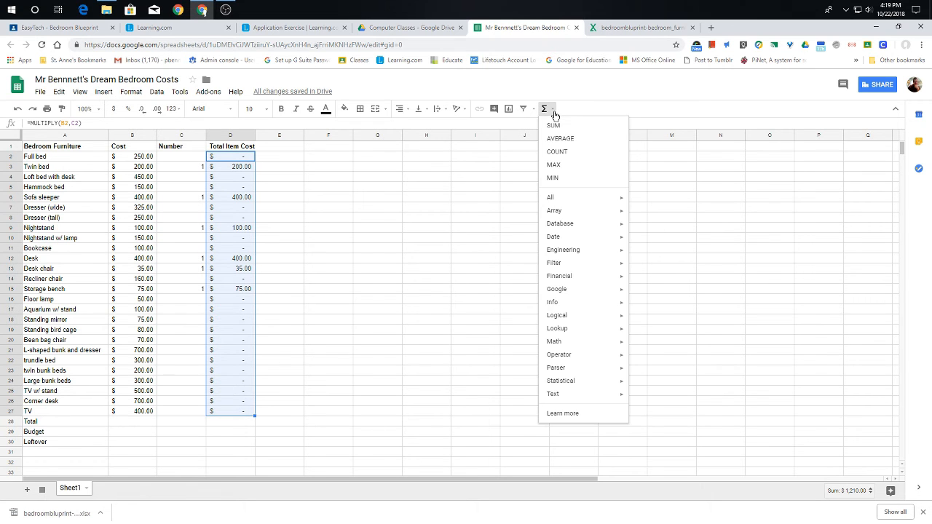
{"action": "left_click", "coordinate": [555, 127]}
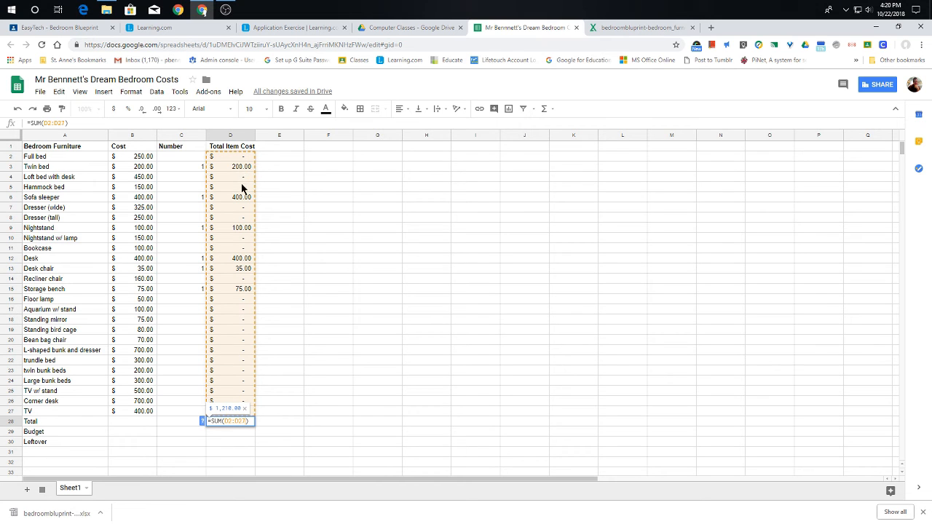
{"action": "left_click", "coordinate": [266, 421]}
{"action": "left_click", "coordinate": [231, 423]}
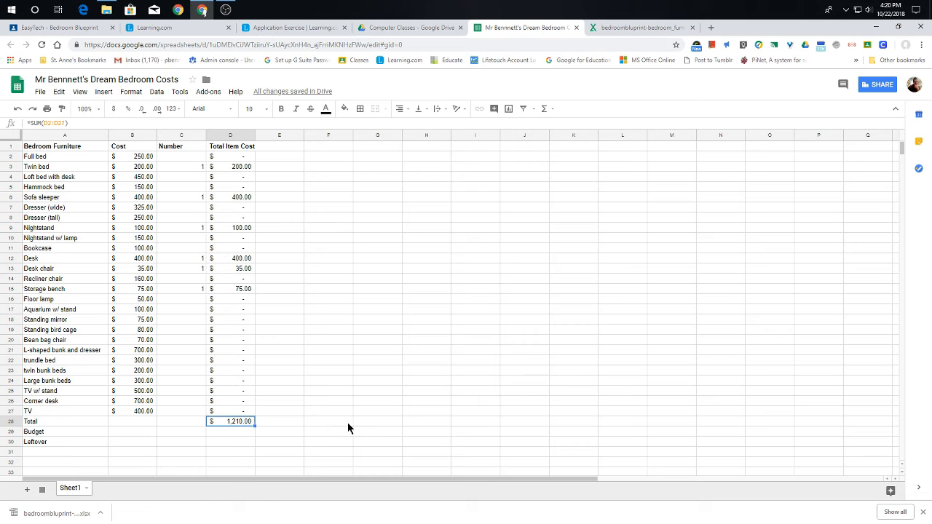
Step: Review the Bedroom Blueprint exercise's introduction, procedure and contest requirements for the spending limit and the spreadsheet's required contents
{"action": "left_click", "coordinate": [292, 30]}
{"action": "scroll", "coordinate": [449, 262], "scroll_direction": "up", "scroll_amount": 3}
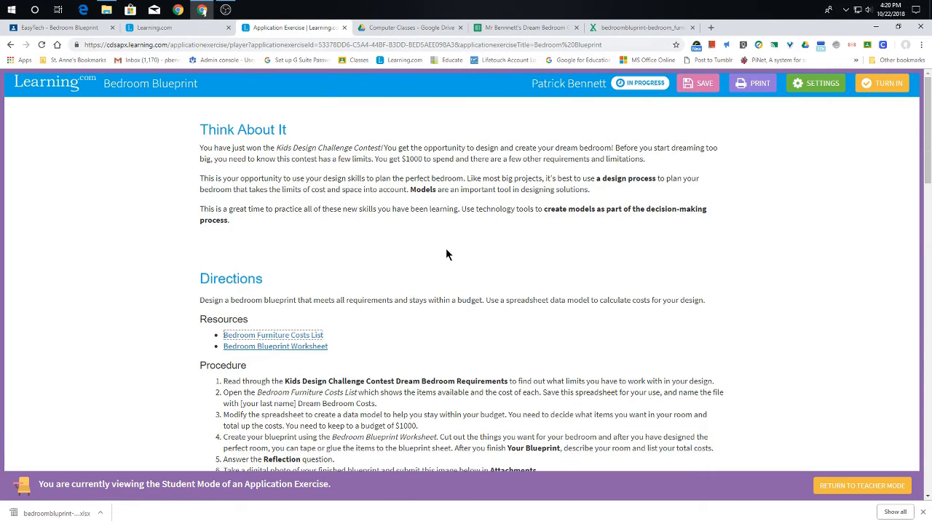
{"action": "scroll", "coordinate": [446, 255], "scroll_direction": "down", "scroll_amount": 3}
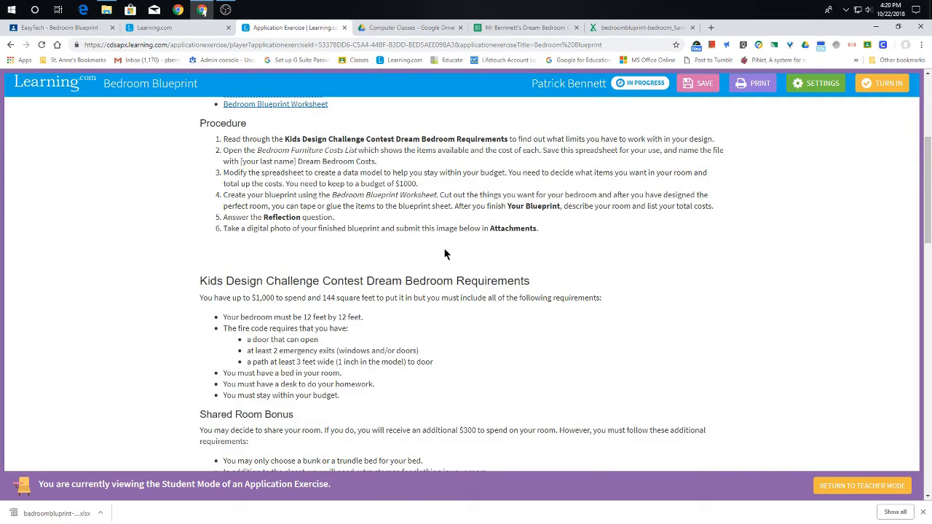
{"action": "scroll", "coordinate": [446, 255], "scroll_direction": "down", "scroll_amount": 2}
{"action": "scroll", "coordinate": [445, 255], "scroll_direction": "down", "scroll_amount": 2}
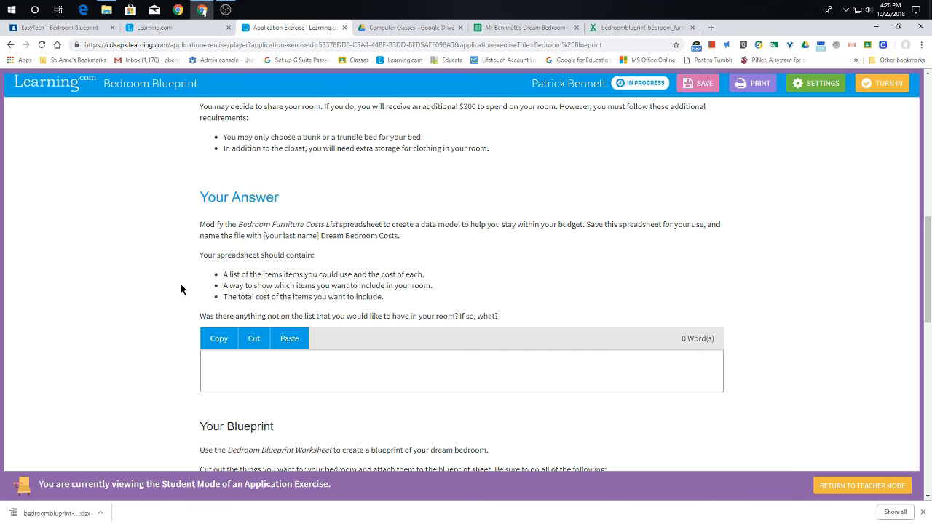
{"action": "scroll", "coordinate": [181, 289], "scroll_direction": "down", "scroll_amount": 3}
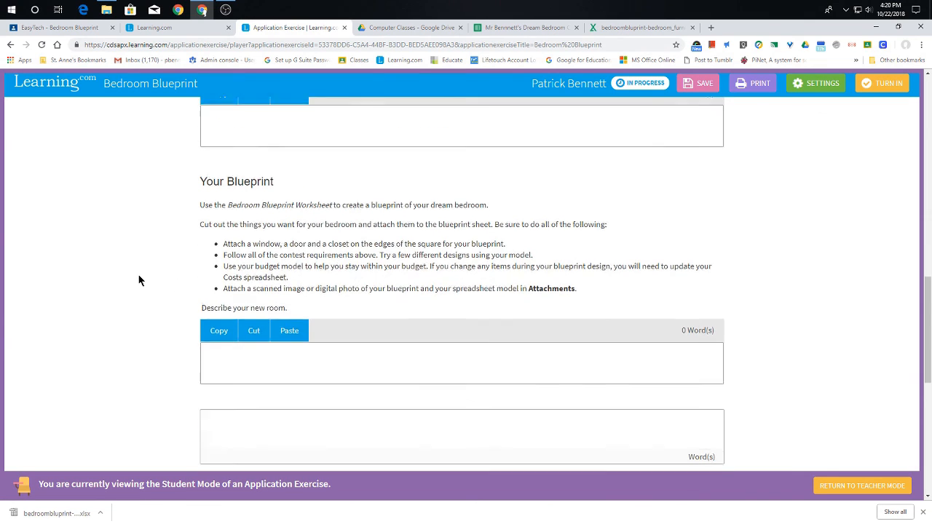
{"action": "scroll", "coordinate": [139, 275], "scroll_direction": "down", "scroll_amount": 4}
{"action": "scroll", "coordinate": [140, 274], "scroll_direction": "up", "scroll_amount": 5}
{"action": "scroll", "coordinate": [141, 273], "scroll_direction": "up", "scroll_amount": 10}
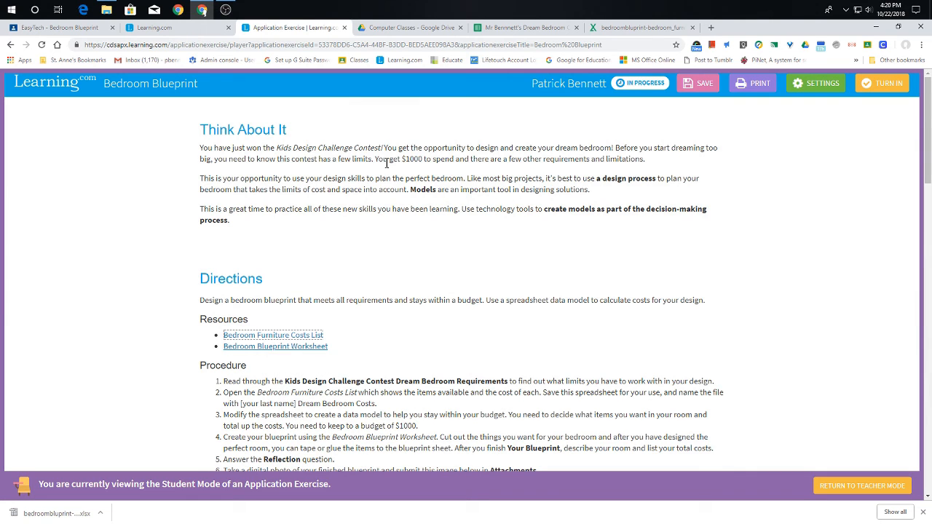
{"action": "left_click_drag", "start_coordinate": [375, 159], "coordinate": [476, 159]}
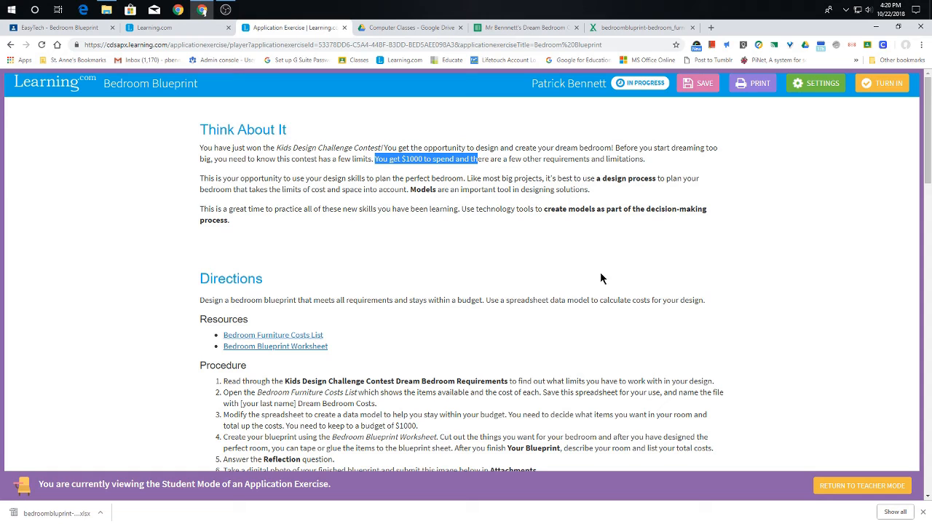
{"action": "scroll", "coordinate": [772, 299], "scroll_direction": "down", "scroll_amount": 1}
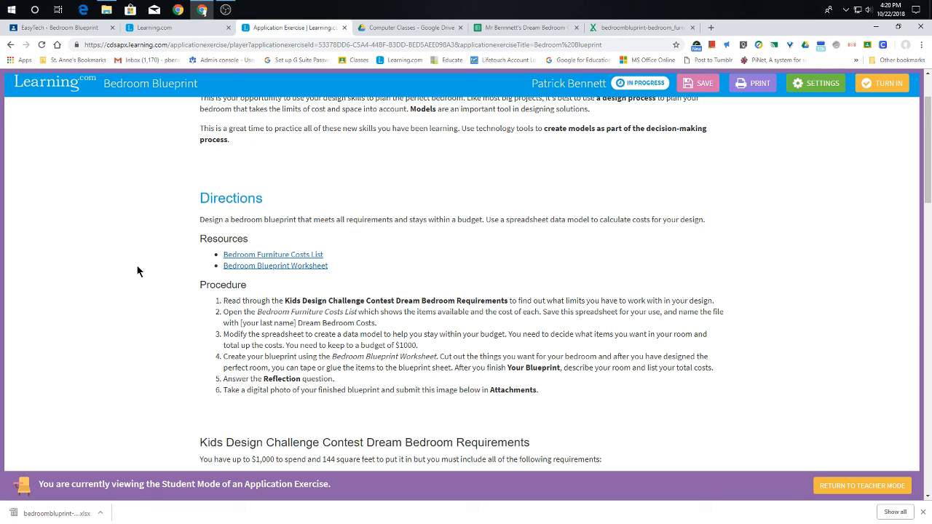
{"action": "scroll", "coordinate": [150, 259], "scroll_direction": "down", "scroll_amount": 1}
{"action": "scroll", "coordinate": [149, 259], "scroll_direction": "down", "scroll_amount": 3}
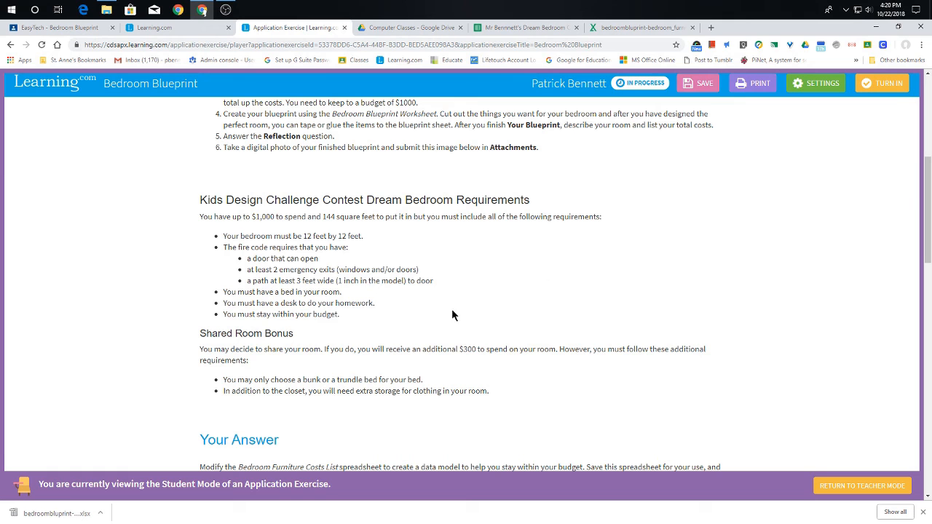
{"action": "scroll", "coordinate": [115, 316], "scroll_direction": "down", "scroll_amount": 3}
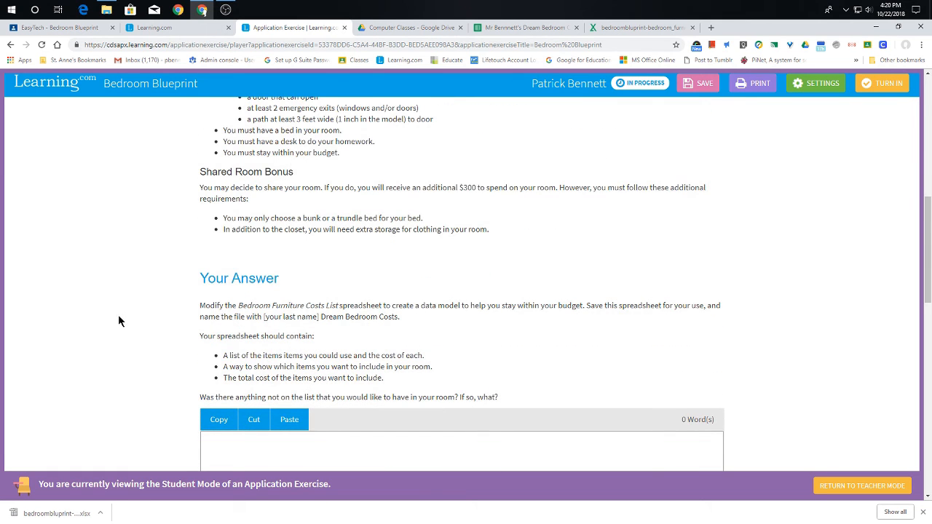
{"action": "scroll", "coordinate": [119, 315], "scroll_direction": "up", "scroll_amount": 5}
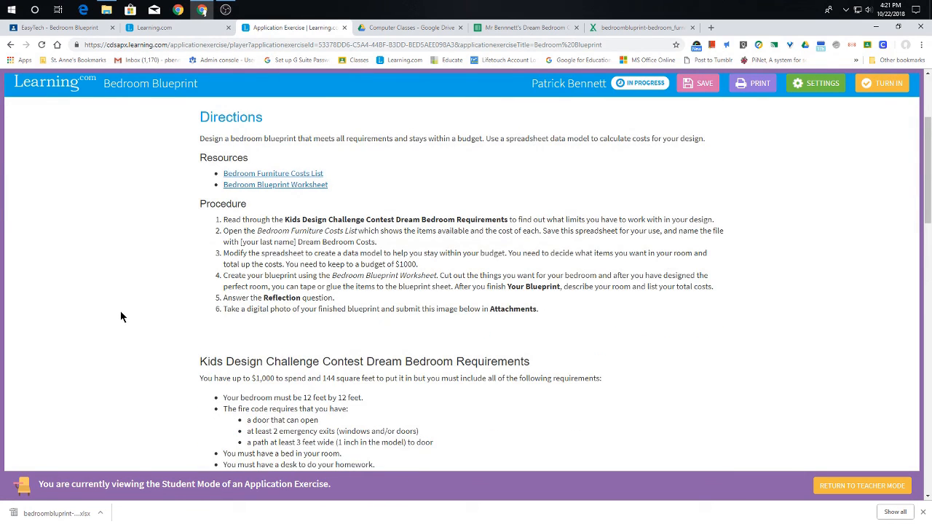
{"action": "scroll", "coordinate": [120, 315], "scroll_direction": "up", "scroll_amount": 2}
Step: Return to the Dream Bedroom Costs sheet and enter 1000 as the budget in the Budget row, cell D29
{"action": "left_click", "coordinate": [534, 32]}
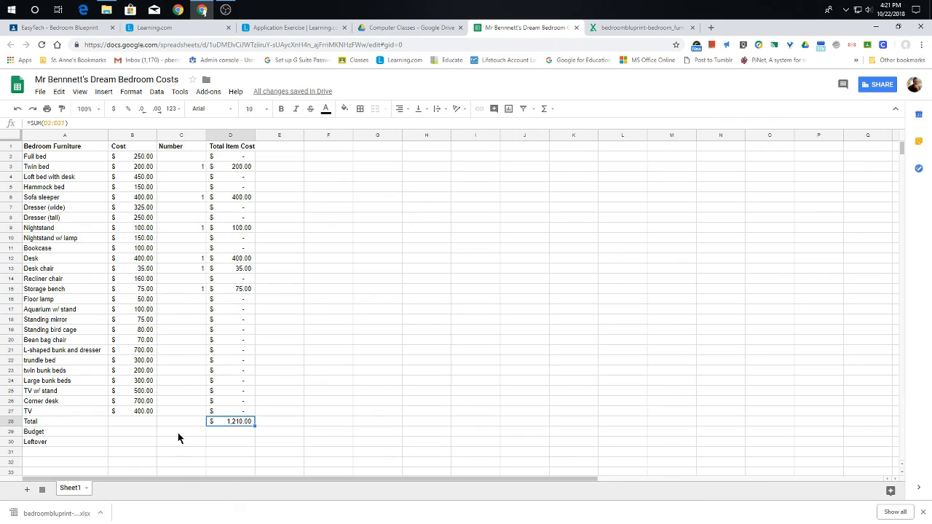
{"action": "left_click", "coordinate": [228, 433]}
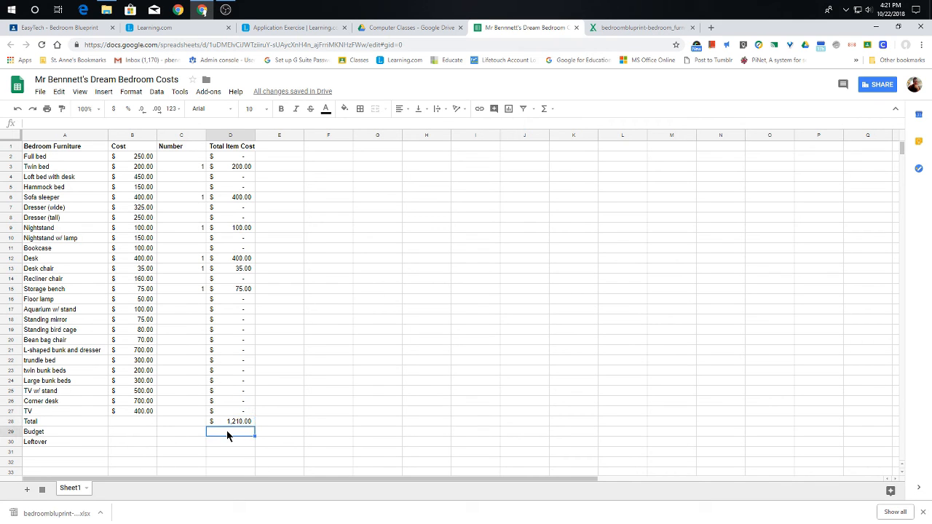
{"action": "type", "text": "1000"}
{"action": "key", "text": "Return"}
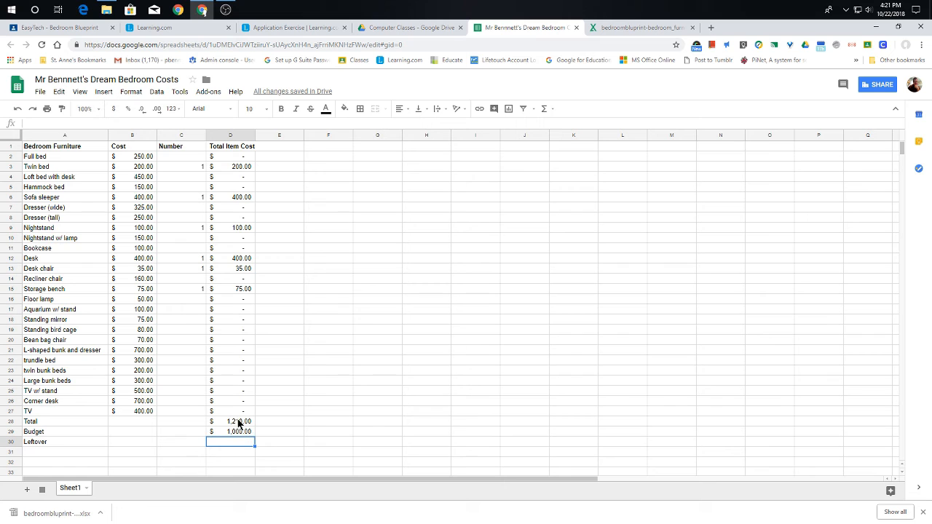
Step: Calculate the leftover amount in D30 by subtracting the Total from the Budget with the formula =MINUS(D29,D28)
{"action": "left_click", "coordinate": [231, 435]}
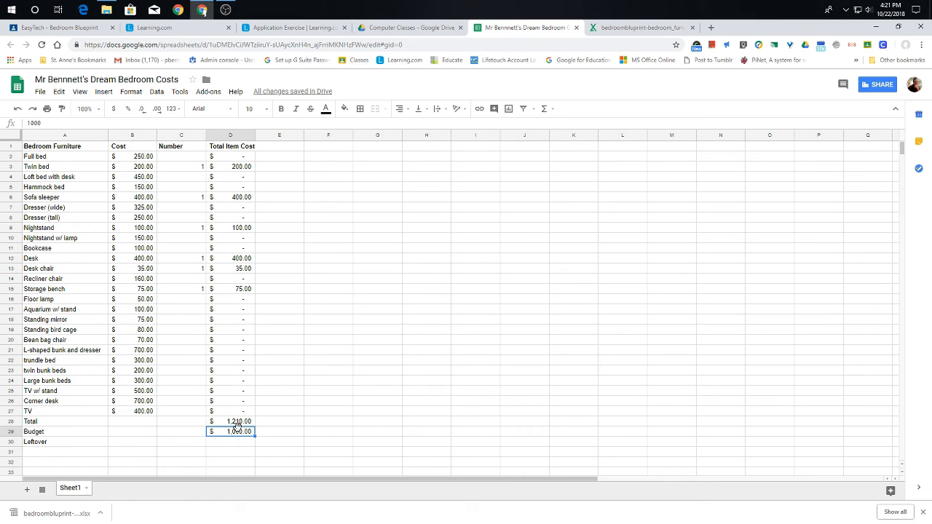
{"action": "key", "text": "Up"}
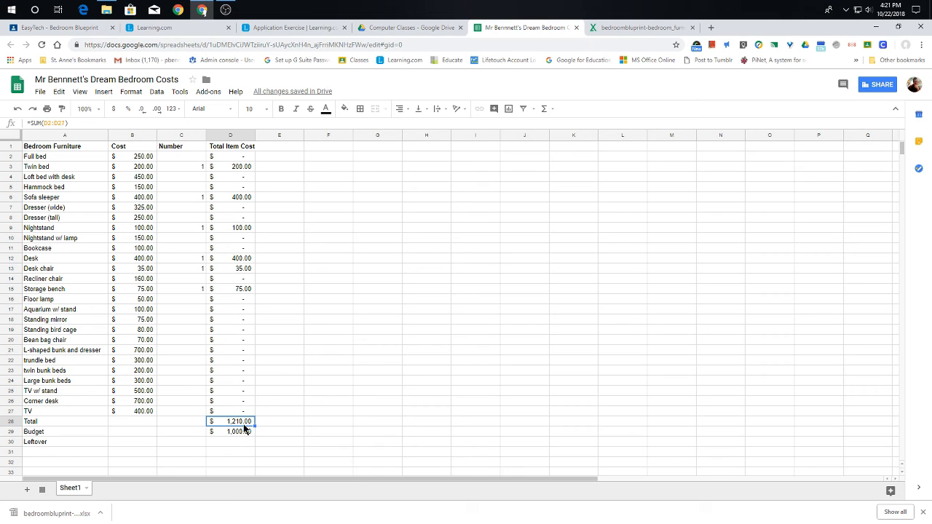
{"action": "left_click", "coordinate": [237, 432]}
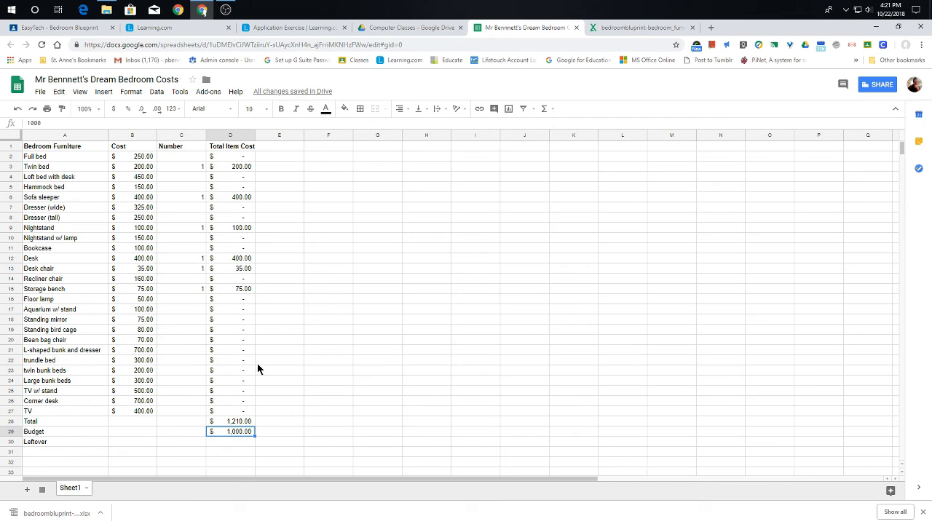
{"action": "left_click", "coordinate": [233, 442]}
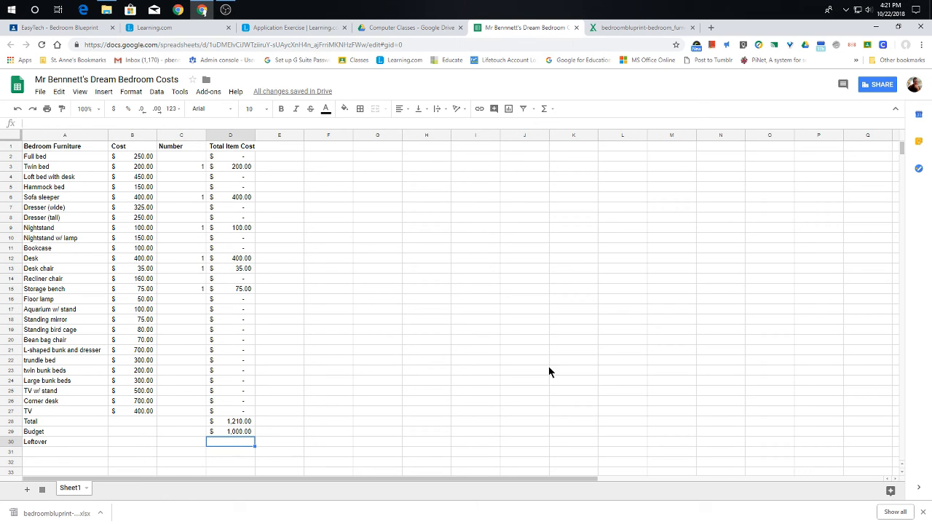
{"action": "left_click", "coordinate": [552, 110]}
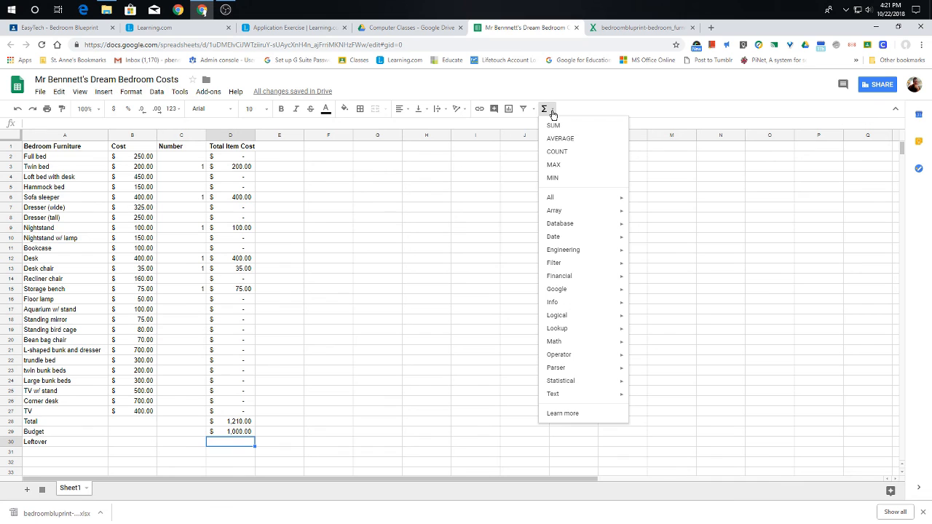
{"action": "mouse_move", "coordinate": [623, 356]}
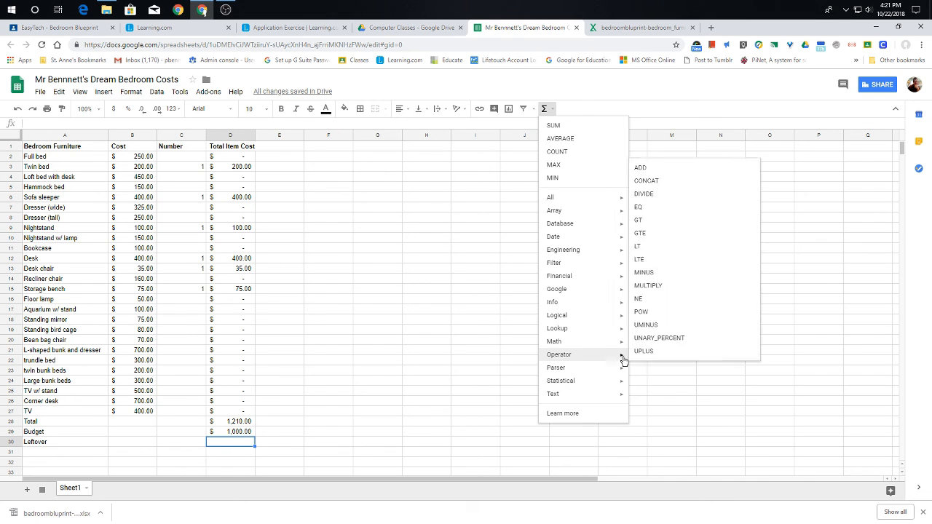
{"action": "left_click", "coordinate": [644, 272]}
{"action": "left_click", "coordinate": [51, 124]}
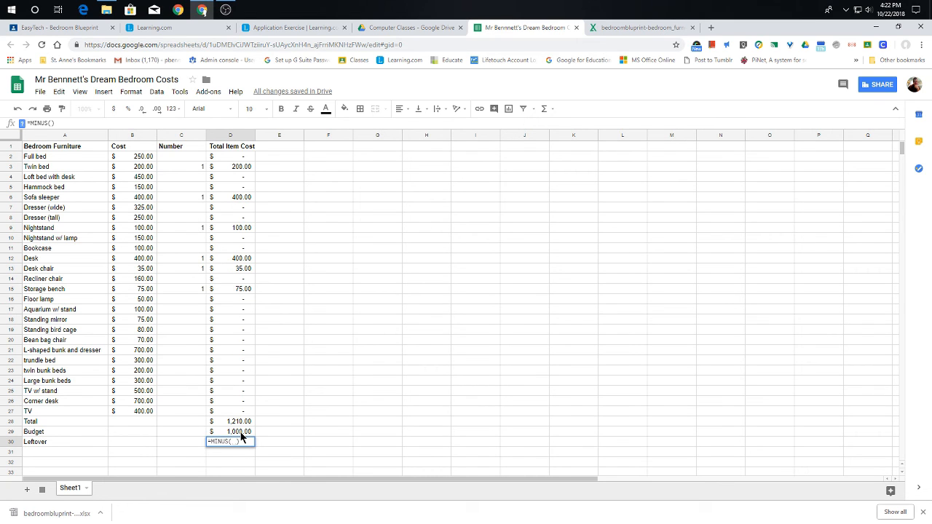
{"action": "type", "text": "d29,"}
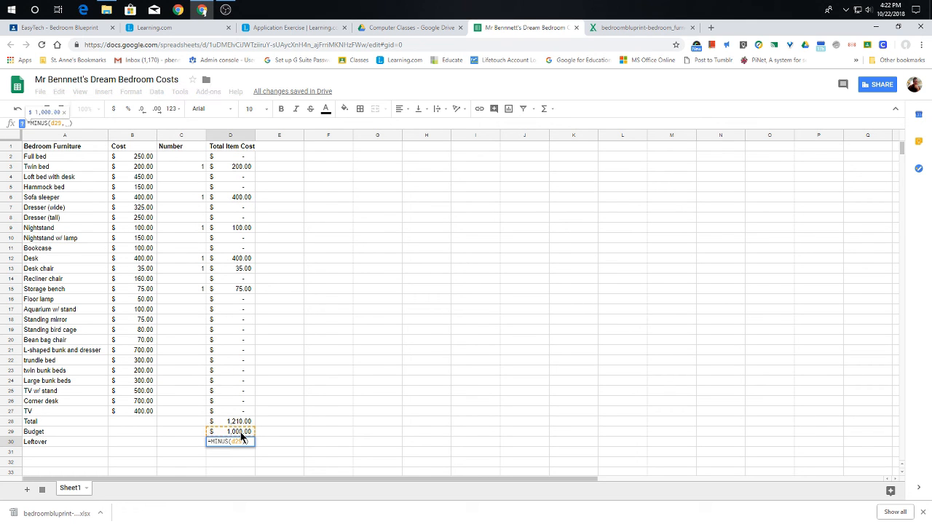
{"action": "type", "text": "d28"}
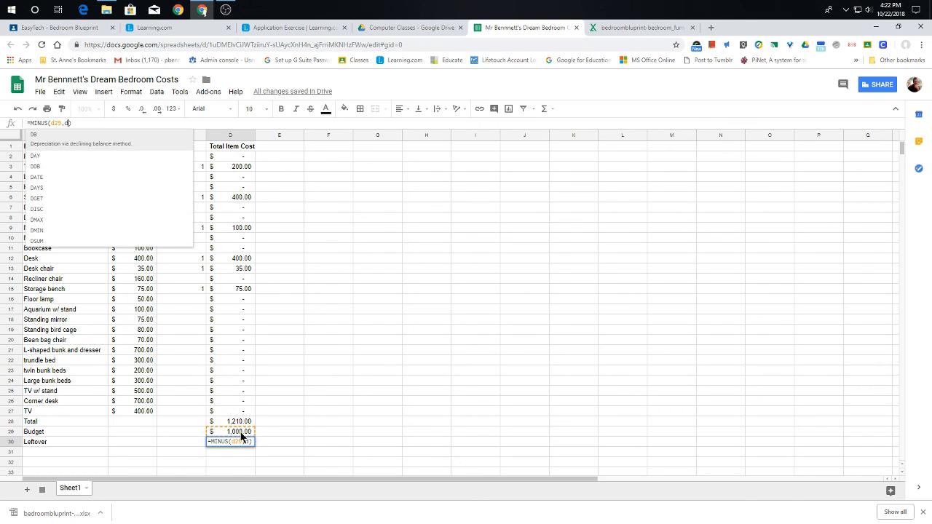
{"action": "key", "text": "Return"}
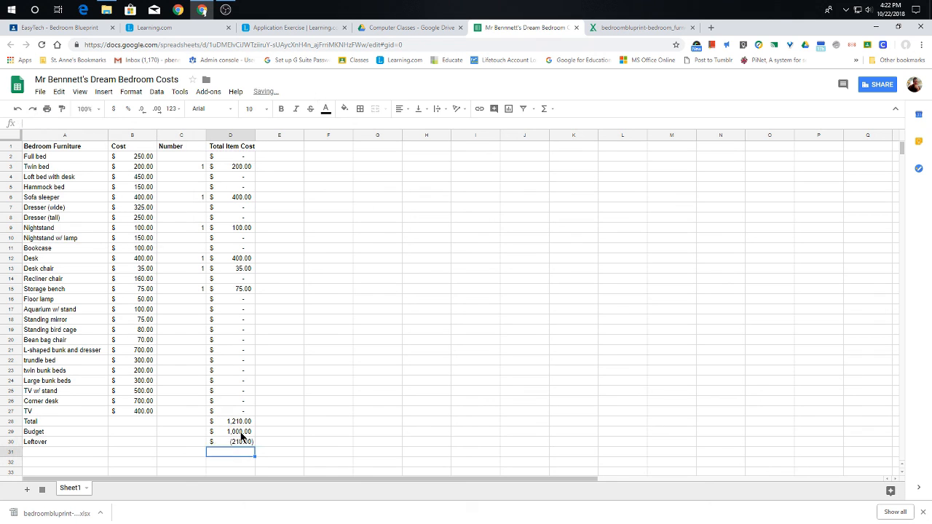
{"action": "left_click", "coordinate": [245, 443]}
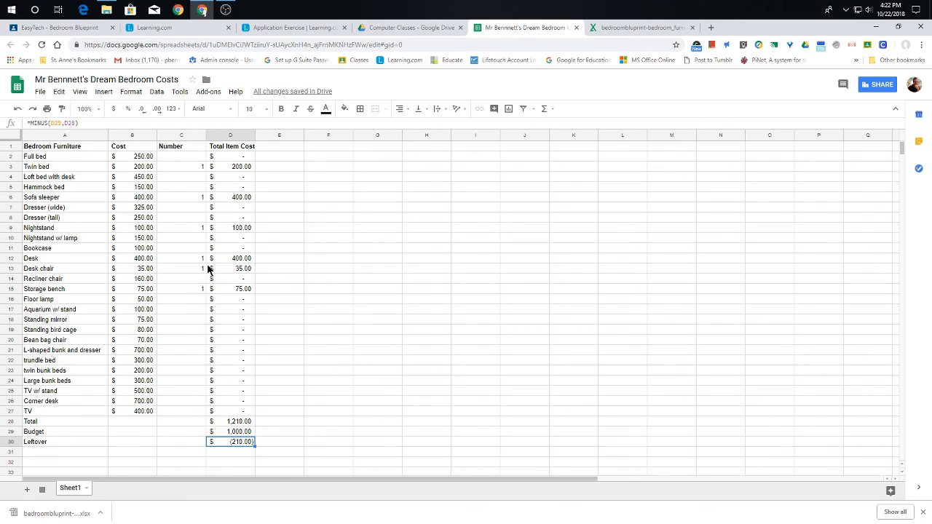
Step: Set the Number of the Nightstand, Desk chair and Storage bench to 0
{"action": "left_click", "coordinate": [198, 231]}
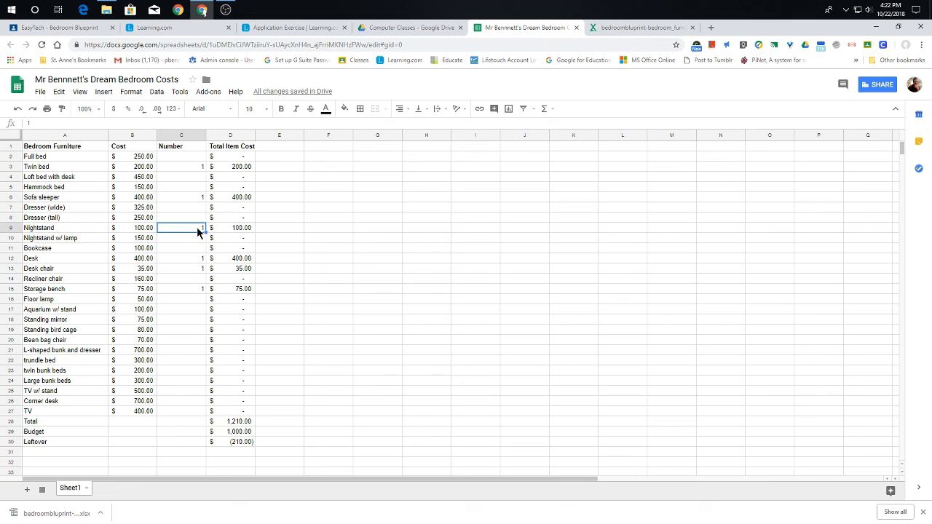
{"action": "type", "text": "0"}
{"action": "key", "text": "Return"}
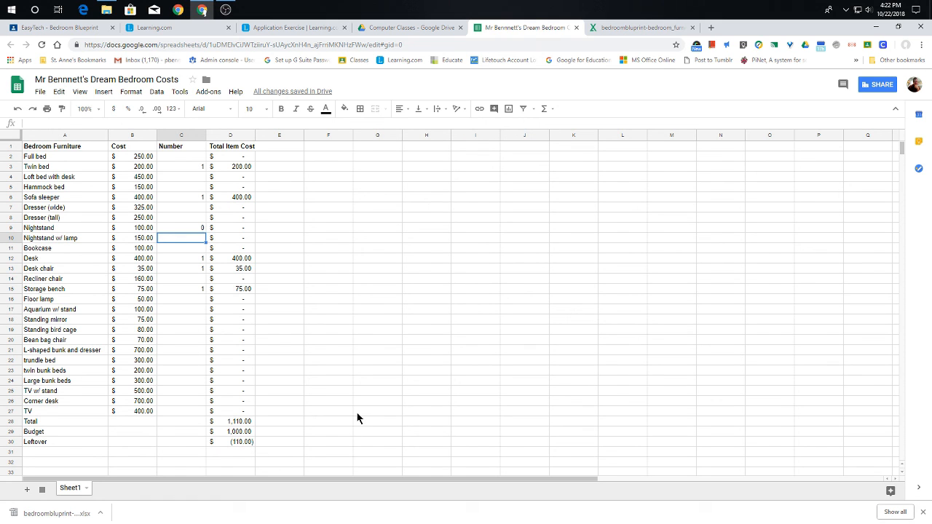
{"action": "left_click", "coordinate": [198, 269]}
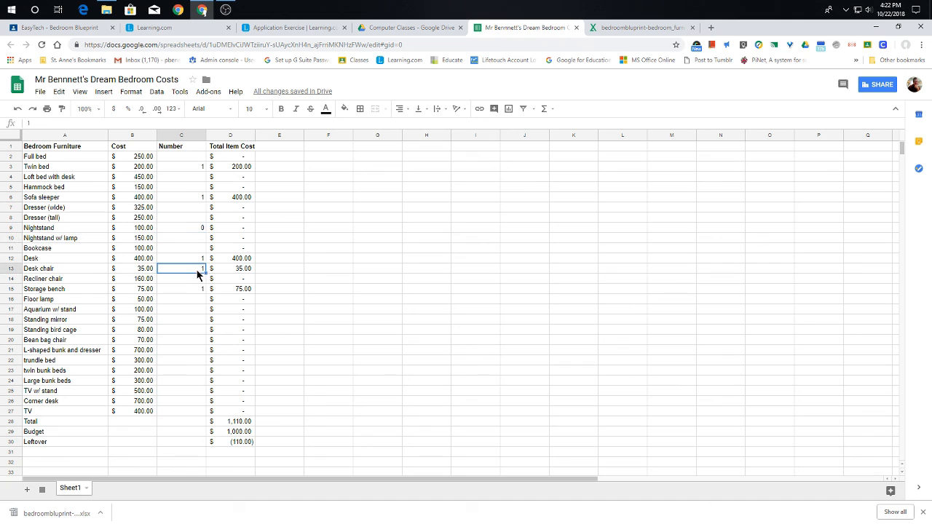
{"action": "type", "text": "0"}
{"action": "key", "text": "Return"}
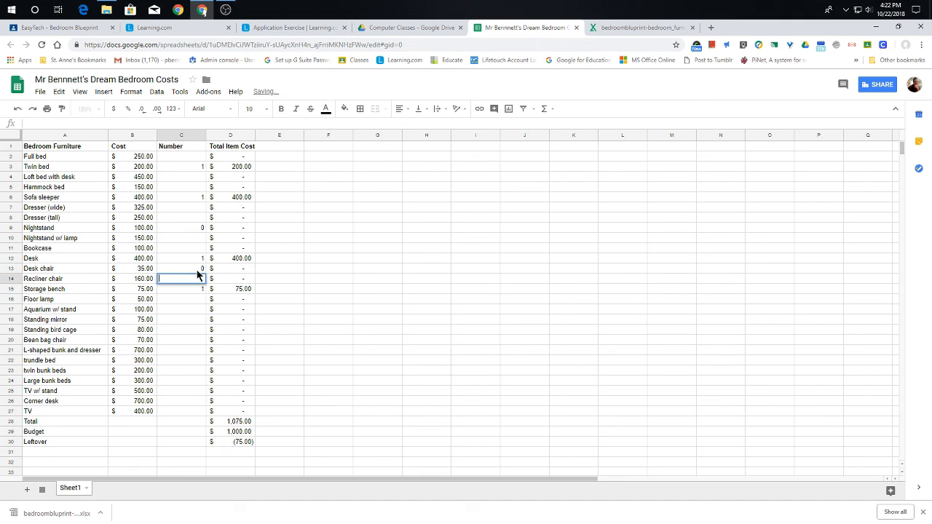
{"action": "key", "text": "Down"}
{"action": "type", "text": "0"}
{"action": "key", "text": "Return"}
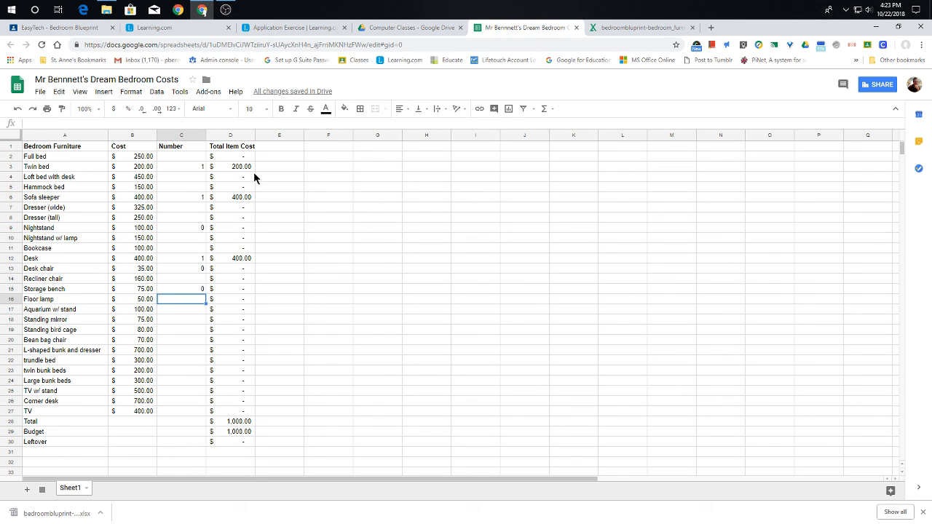
Step: Review the Bedroom Blueprint exercise's procedure, contest requirements and Shared Room Bonus section for the blueprint rules and remaining tasks
{"action": "left_click", "coordinate": [289, 27]}
{"action": "scroll", "coordinate": [352, 371], "scroll_direction": "down", "scroll_amount": 6}
{"action": "scroll", "coordinate": [353, 372], "scroll_direction": "up", "scroll_amount": 5}
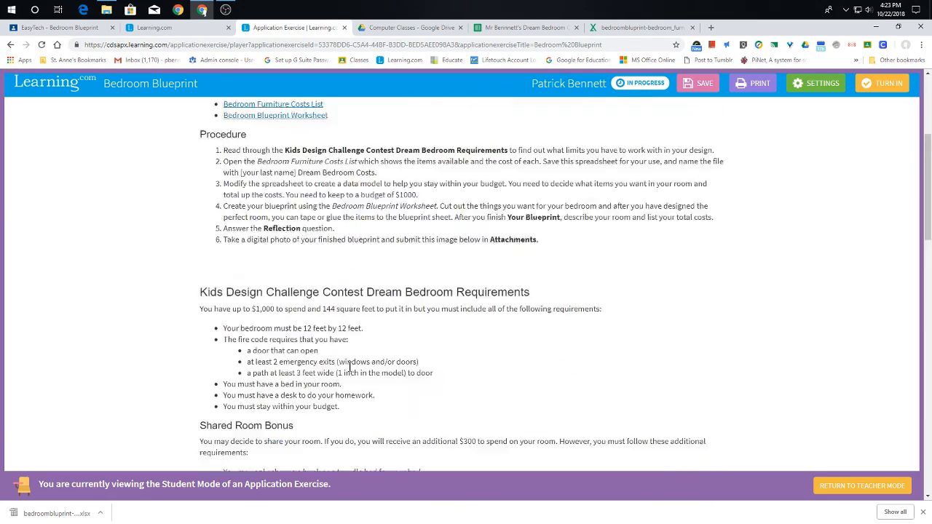
{"action": "scroll", "coordinate": [348, 362], "scroll_direction": "down", "scroll_amount": 1}
{"action": "scroll", "coordinate": [373, 345], "scroll_direction": "down", "scroll_amount": 2}
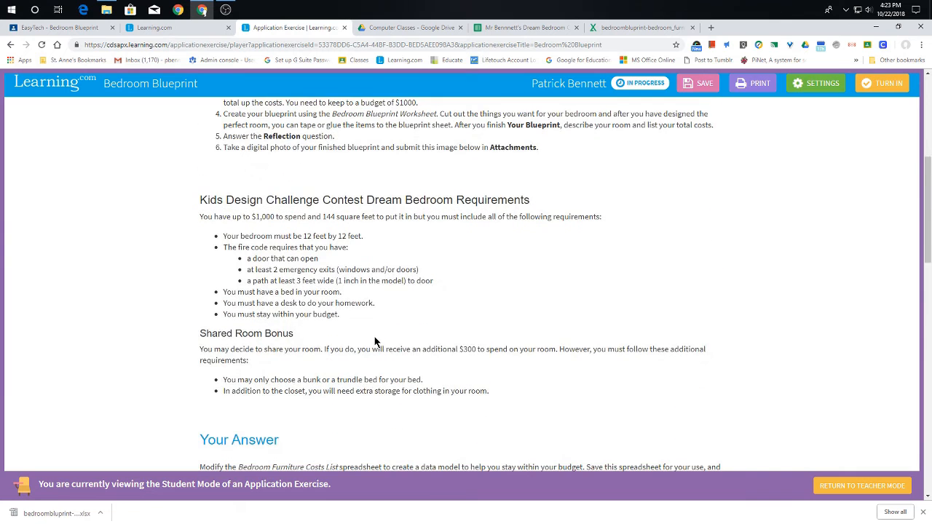
{"action": "scroll", "coordinate": [205, 330], "scroll_direction": "up", "scroll_amount": 2}
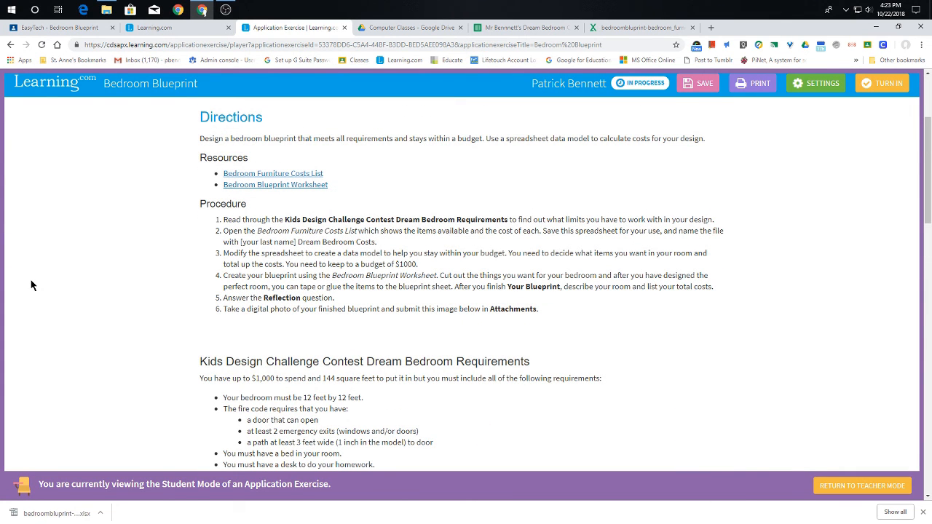
{"action": "scroll", "coordinate": [294, 268], "scroll_direction": "down", "scroll_amount": 1}
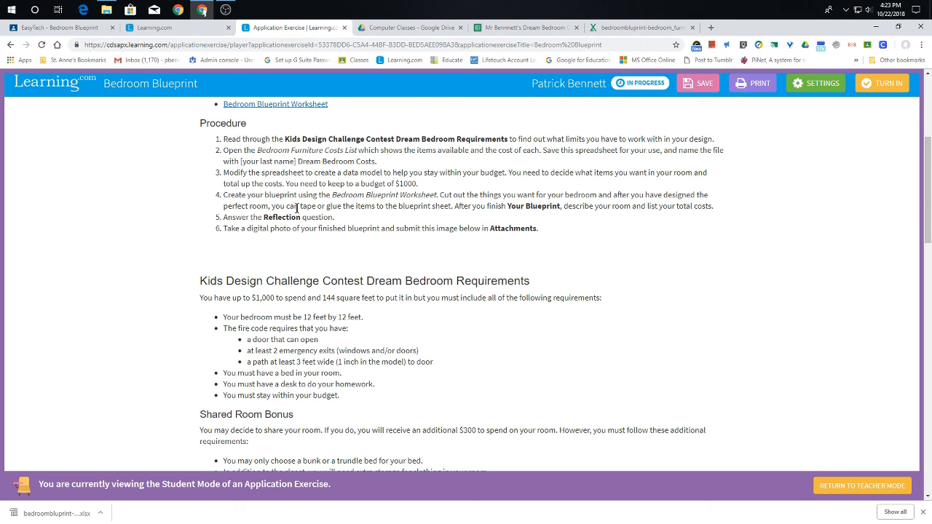
{"action": "scroll", "coordinate": [129, 242], "scroll_direction": "down", "scroll_amount": 2}
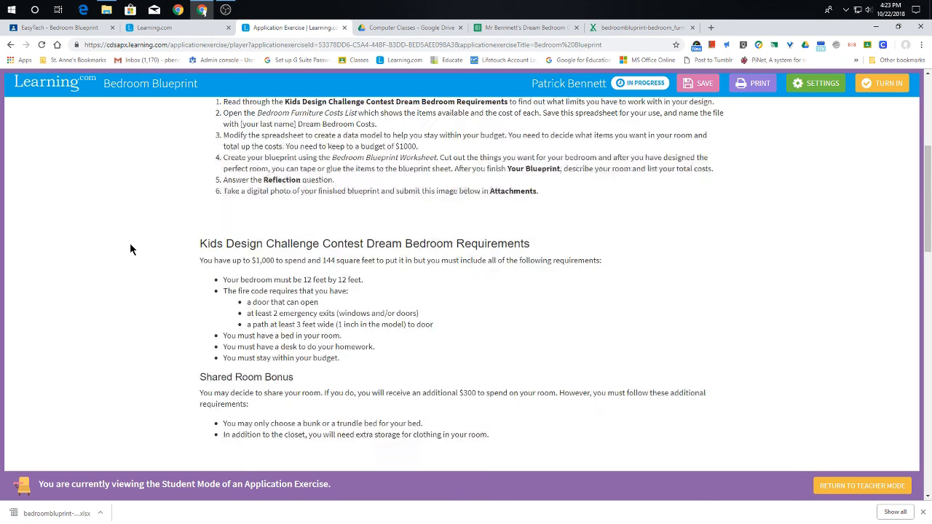
{"action": "scroll", "coordinate": [133, 246], "scroll_direction": "down", "scroll_amount": 2}
{"action": "scroll", "coordinate": [133, 246], "scroll_direction": "up", "scroll_amount": 5}
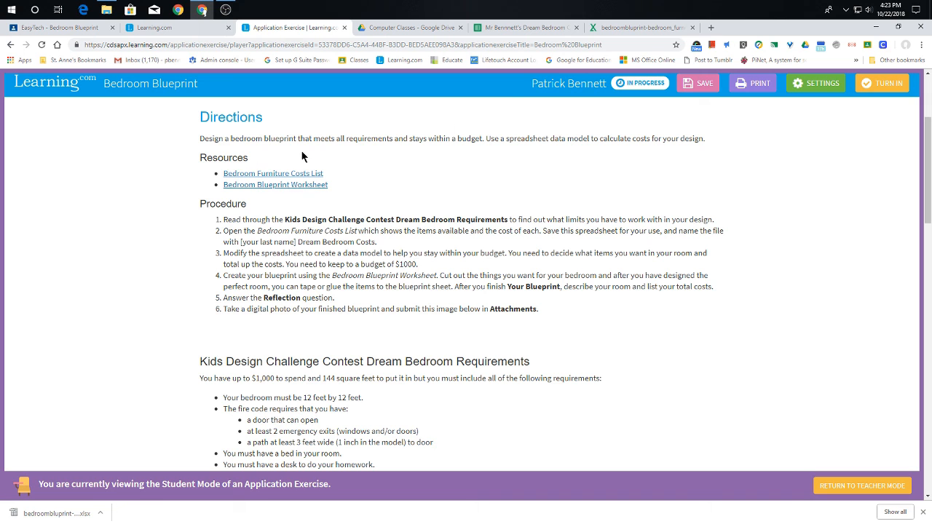
Step: Consult the Budget Spreadsheet Model PDF and bold the Total, Budget and Leftover labels in A28:A30 of the Dream Bedroom Costs sheet to match
{"action": "left_click", "coordinate": [528, 29]}
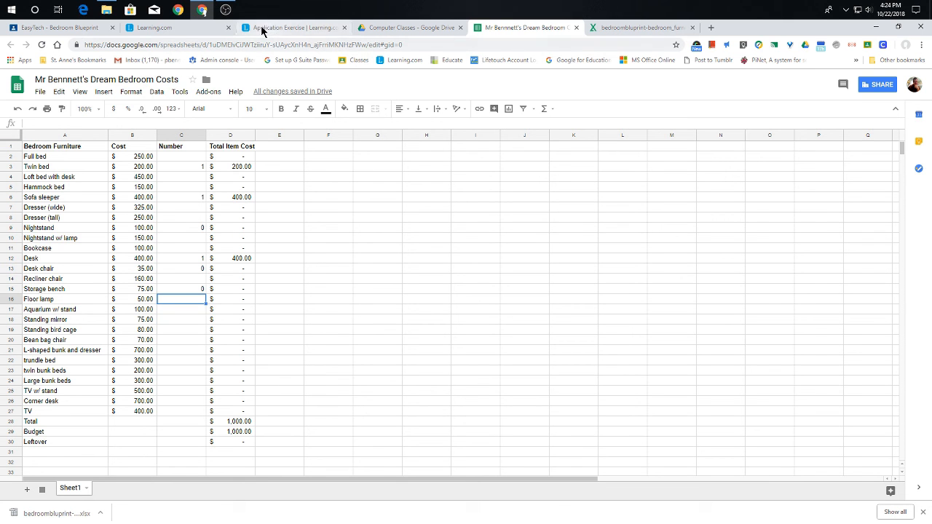
{"action": "left_click", "coordinate": [58, 30]}
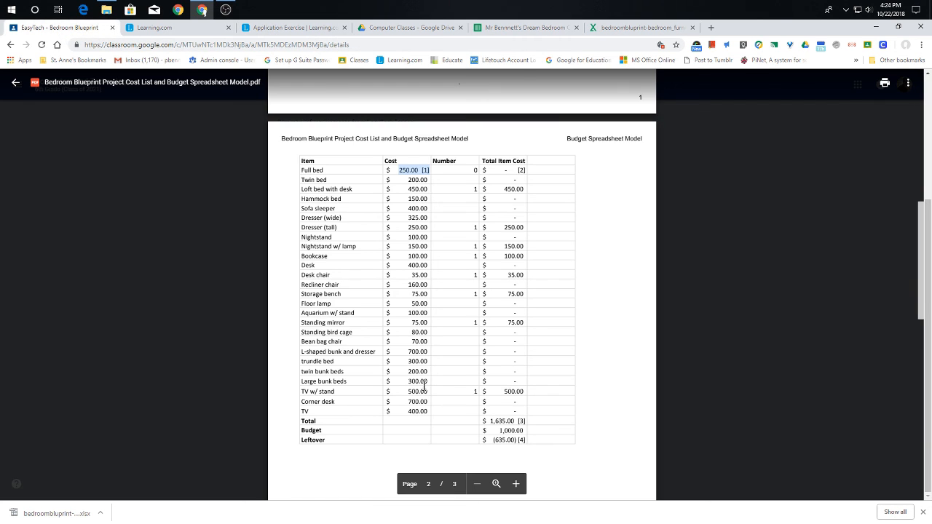
{"action": "scroll", "coordinate": [423, 386], "scroll_direction": "down", "scroll_amount": 1}
{"action": "scroll", "coordinate": [295, 408], "scroll_direction": "up", "scroll_amount": 1}
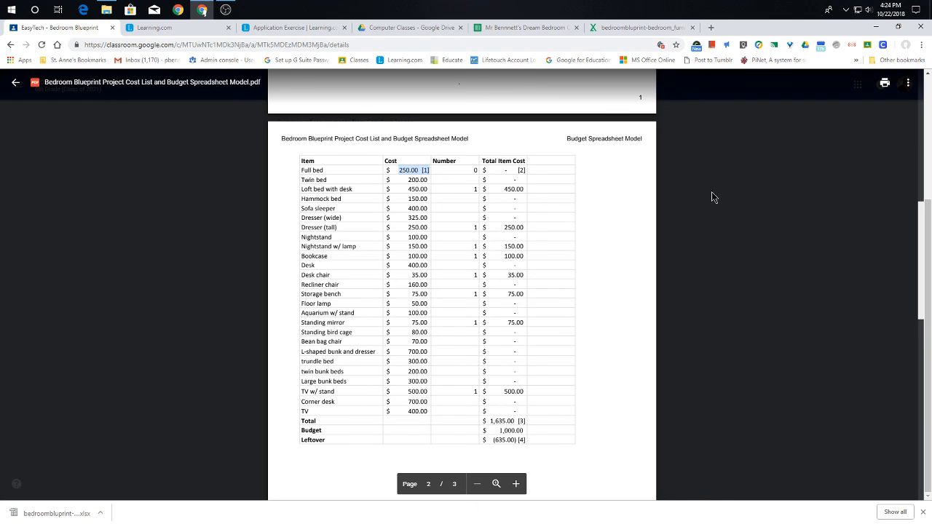
{"action": "left_click", "coordinate": [505, 29]}
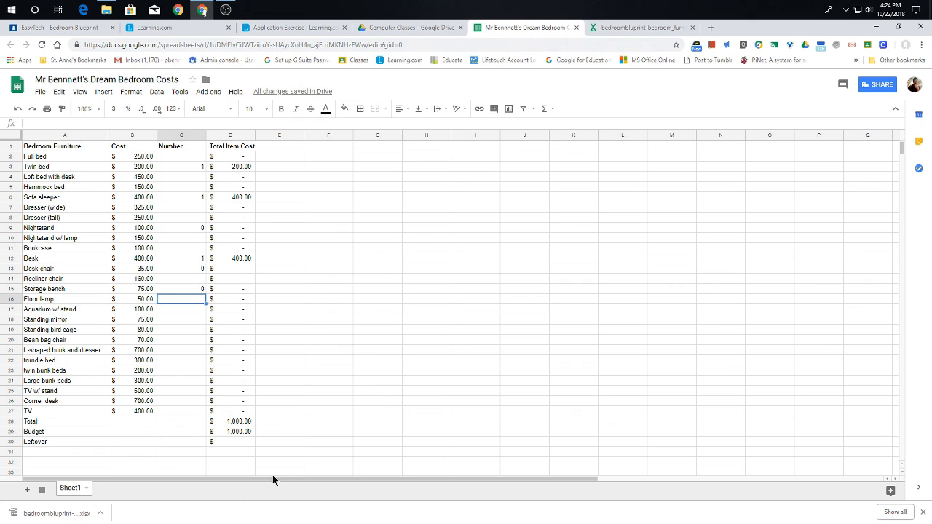
{"action": "left_click_drag", "start_coordinate": [35, 422], "coordinate": [35, 442]}
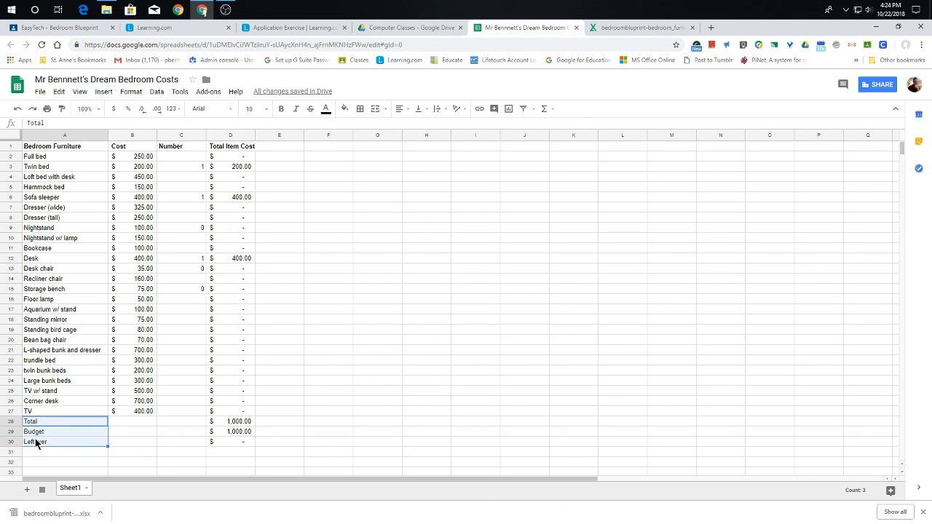
{"action": "left_click", "coordinate": [281, 110]}
{"action": "left_click", "coordinate": [466, 394]}
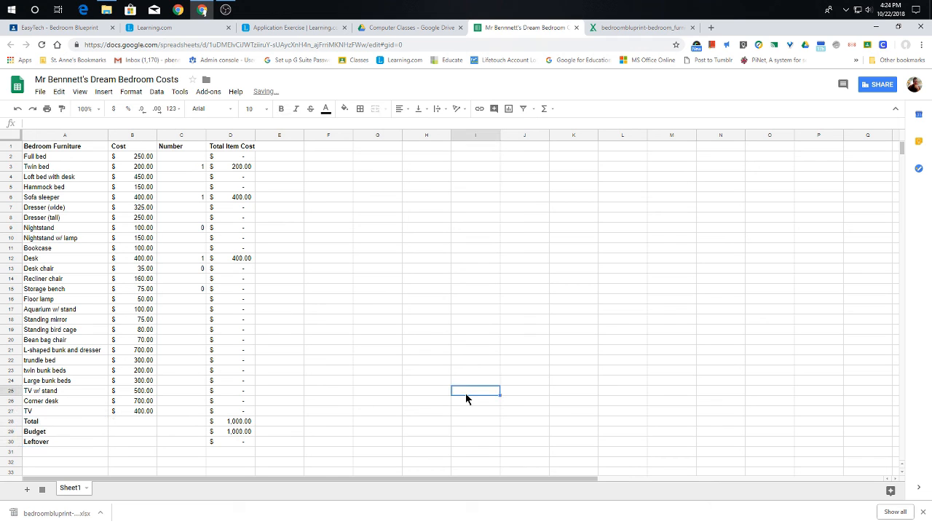